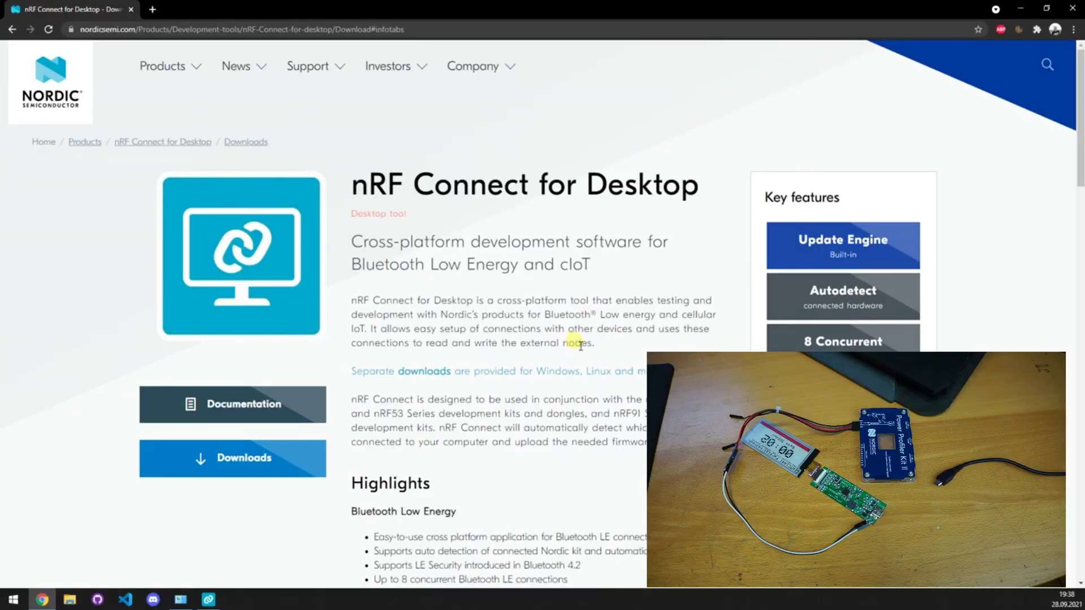
Choose Windows 32-bit and 64-bit as the download platform for version 3.7.1.
left_click_drag(354, 186, 699, 189)
scroll(468, 316, "down", 13)
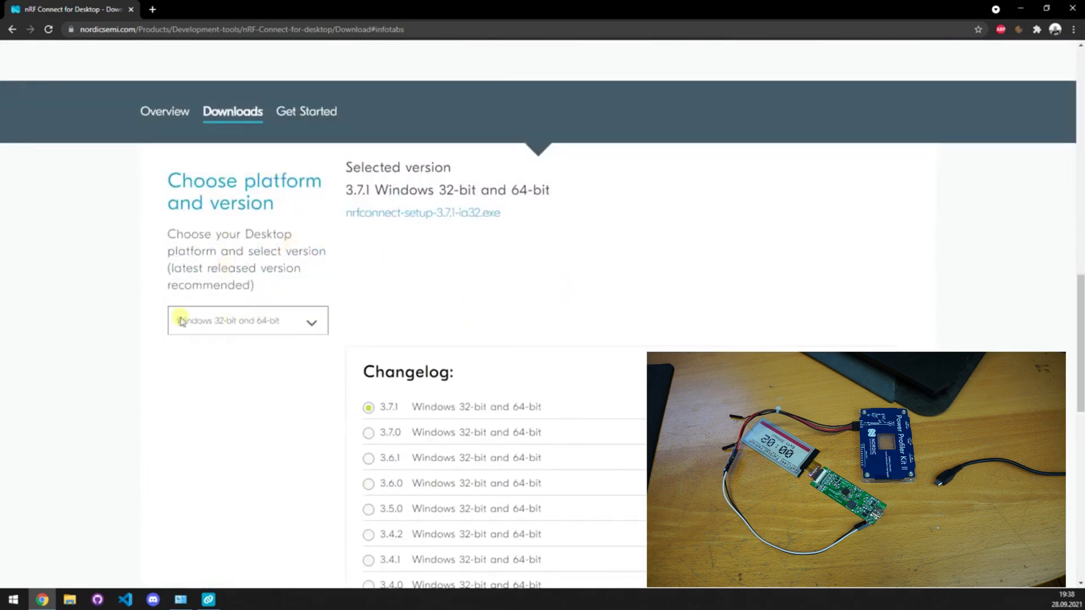
left_click(283, 319)
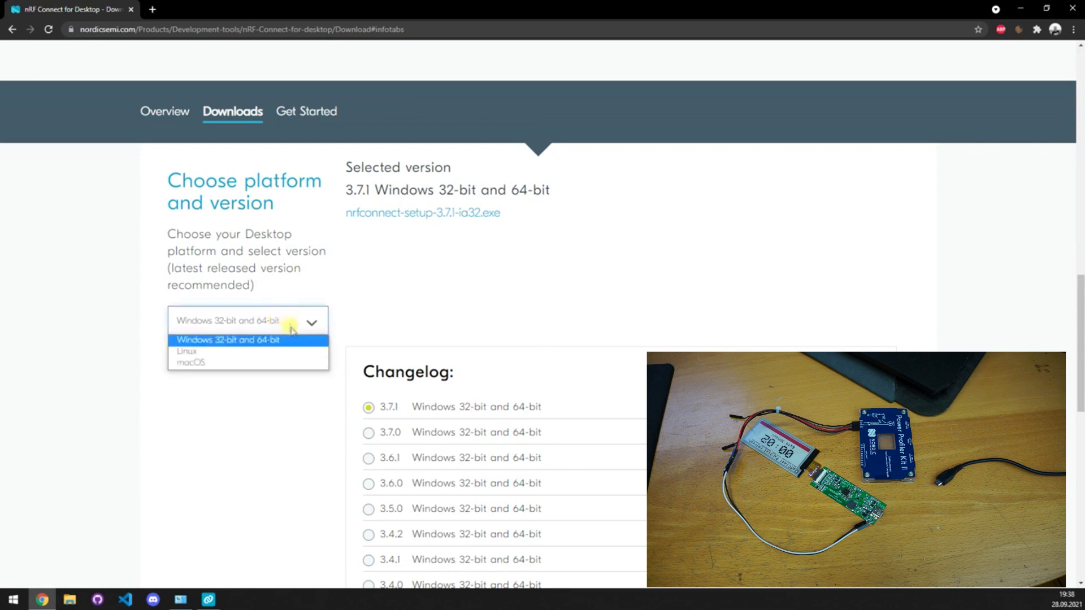
left_click(214, 339)
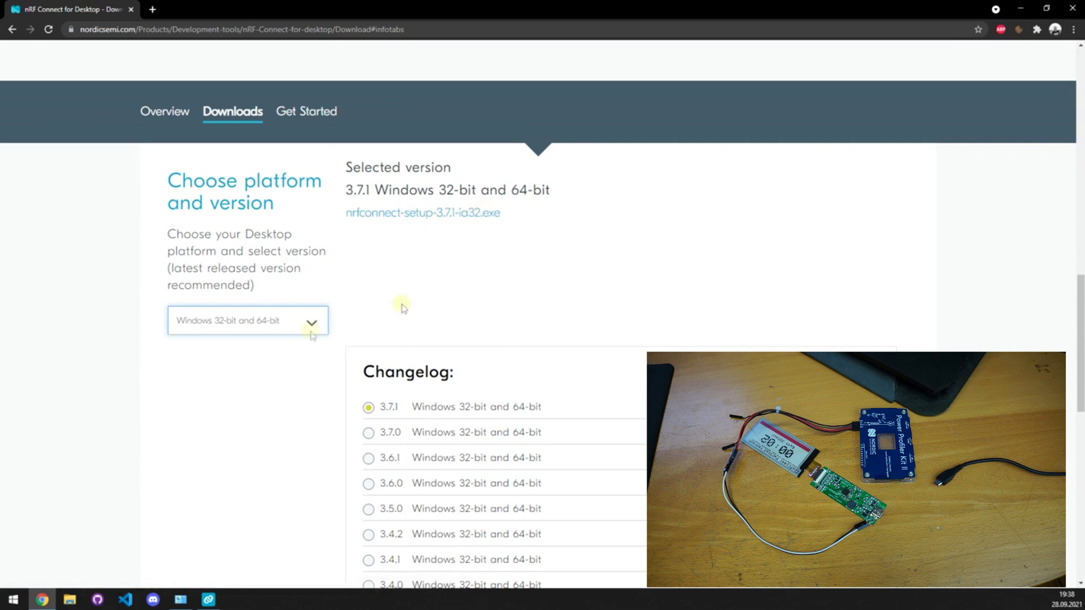
Recheck the platform list, leave it unchanged, and minimize Chrome to reveal nRF Connect.
left_click(265, 319)
left_click(402, 270)
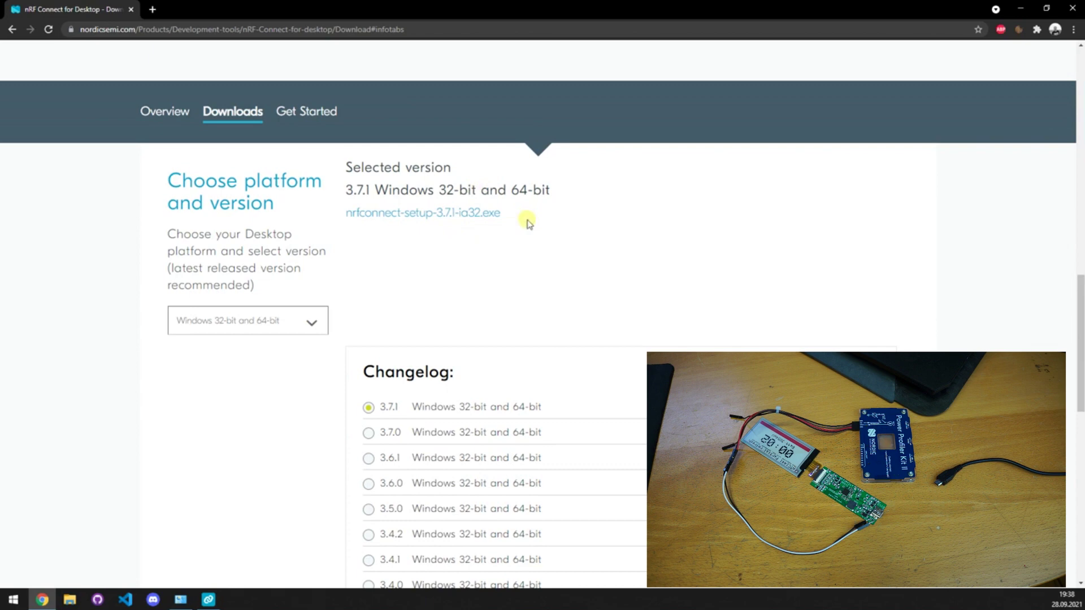
left_click(1020, 8)
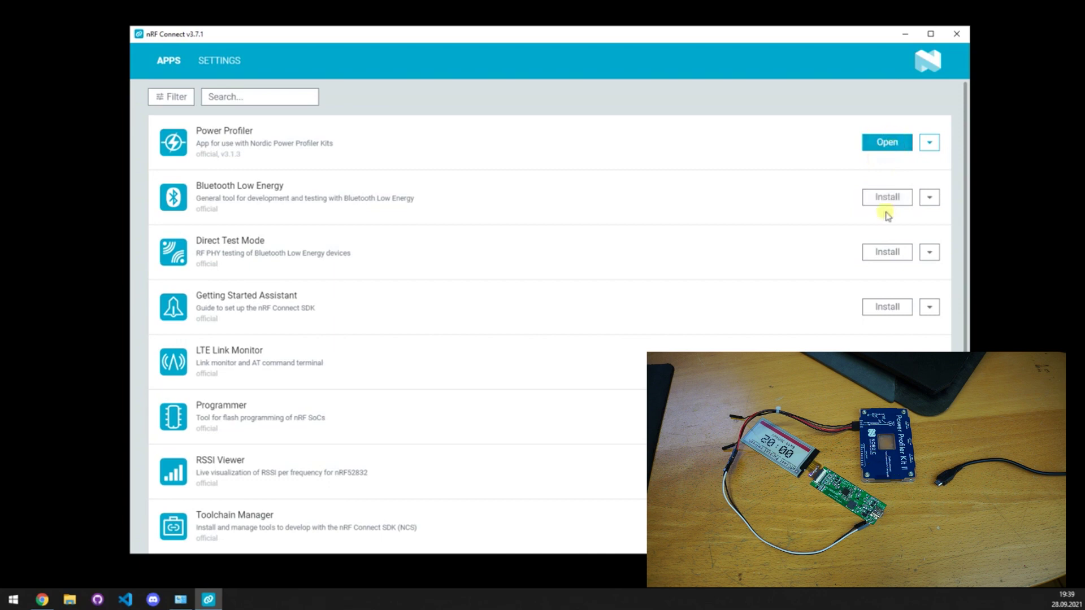
Launch the Power Profiler v3.1.3 app from the nRF Connect app list.
left_click(882, 145)
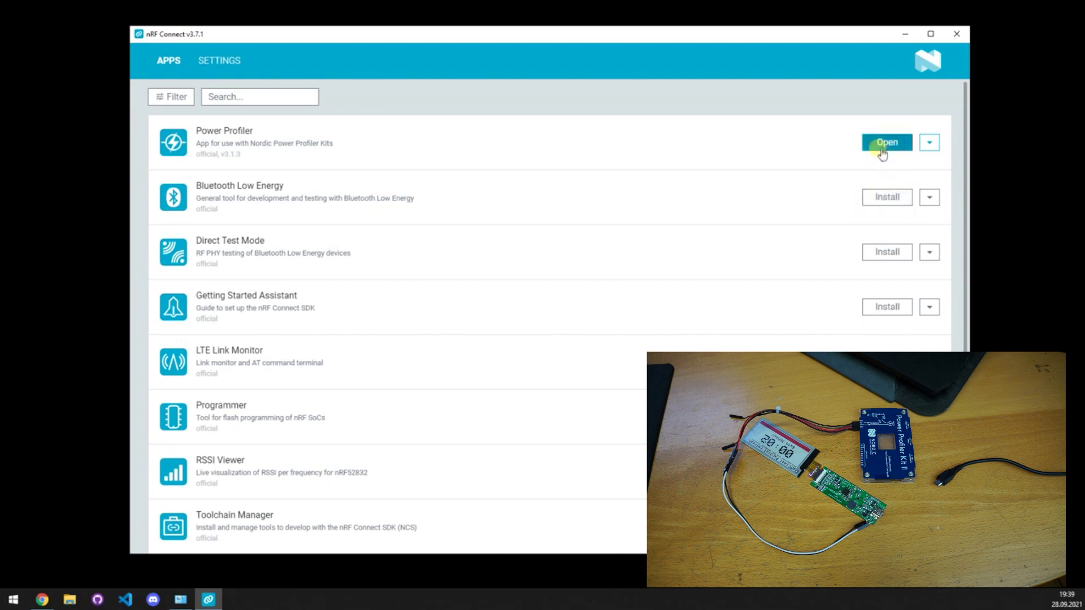
left_click(883, 152)
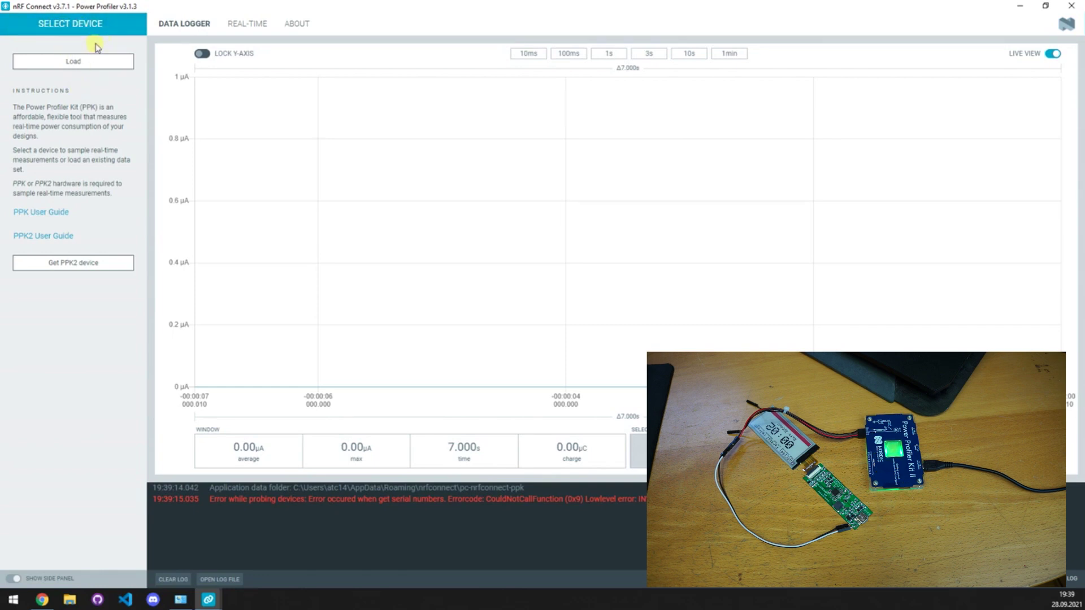
Connect to the PPK2 from the device list and show digital channel 0.
left_click(83, 28)
left_click(74, 26)
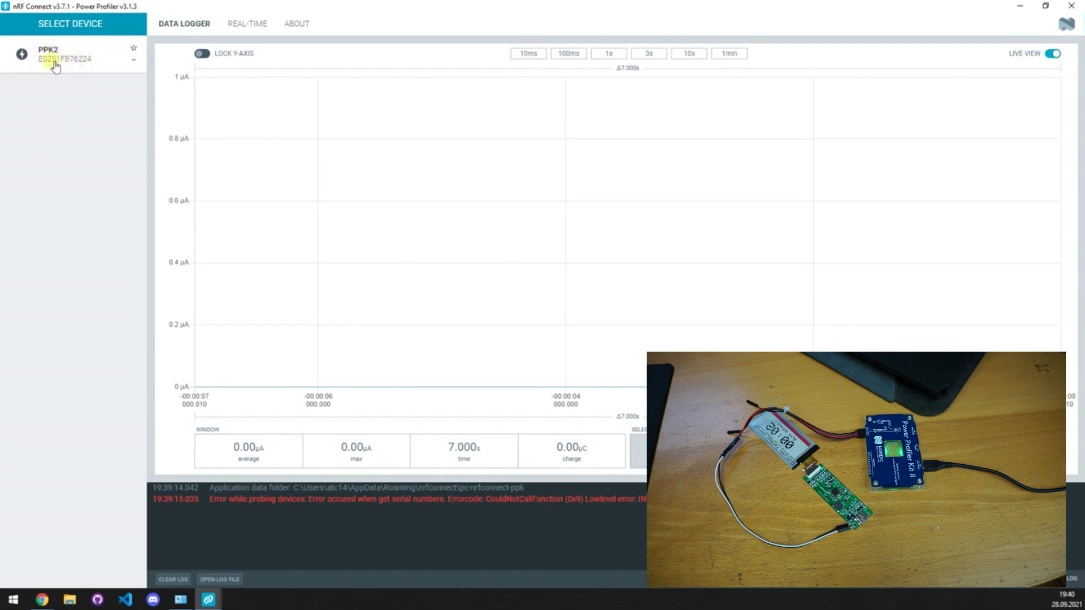
left_click(85, 61)
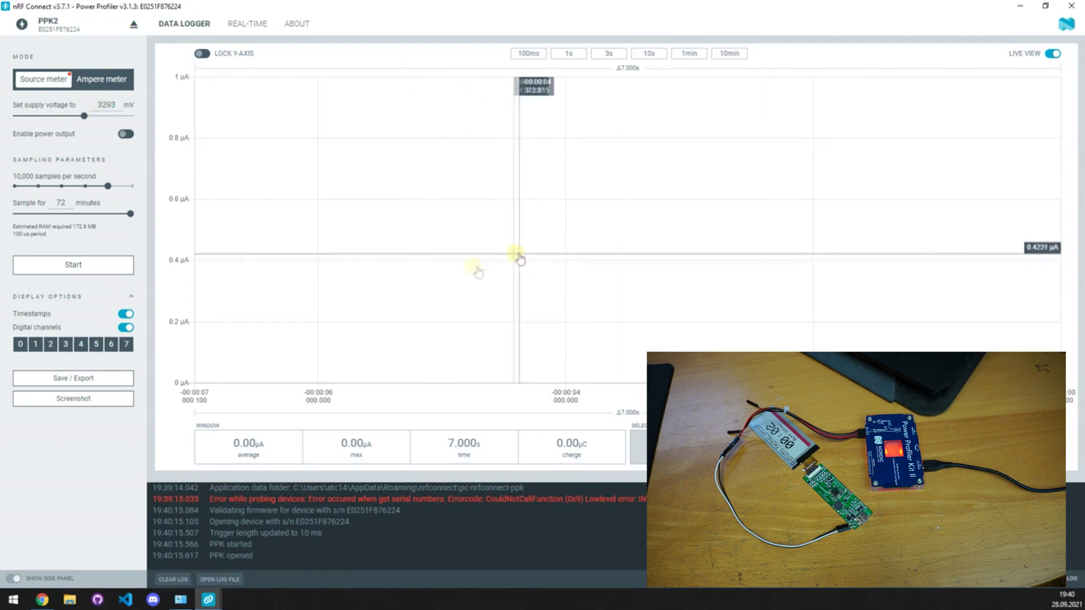
left_click(20, 344)
Show digital channel 1 and toggle Ampere/Source meter modes, ending in Source meter.
left_click(35, 344)
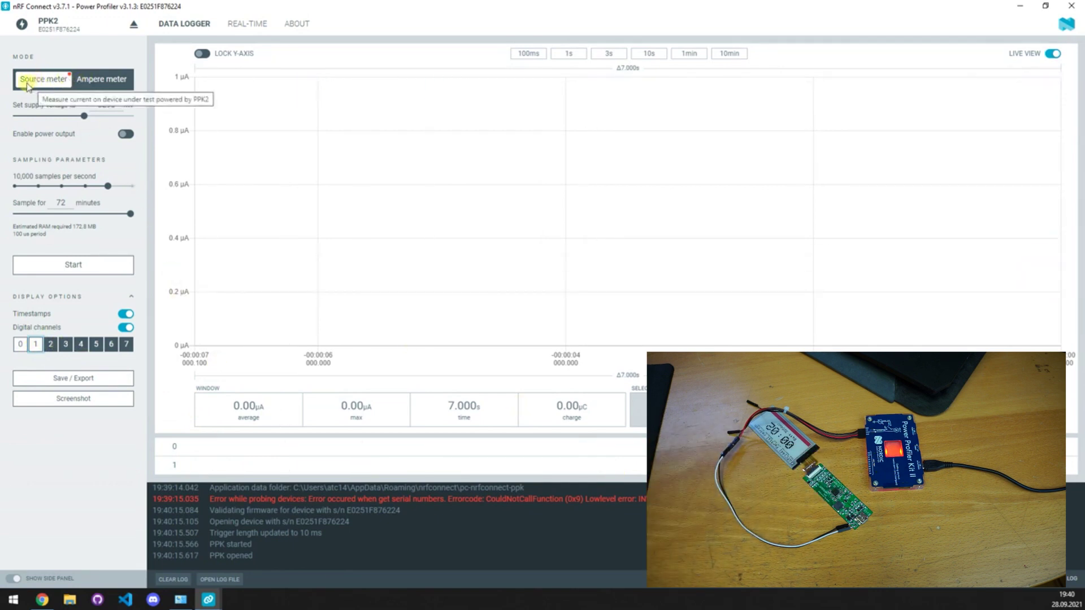
left_click(87, 84)
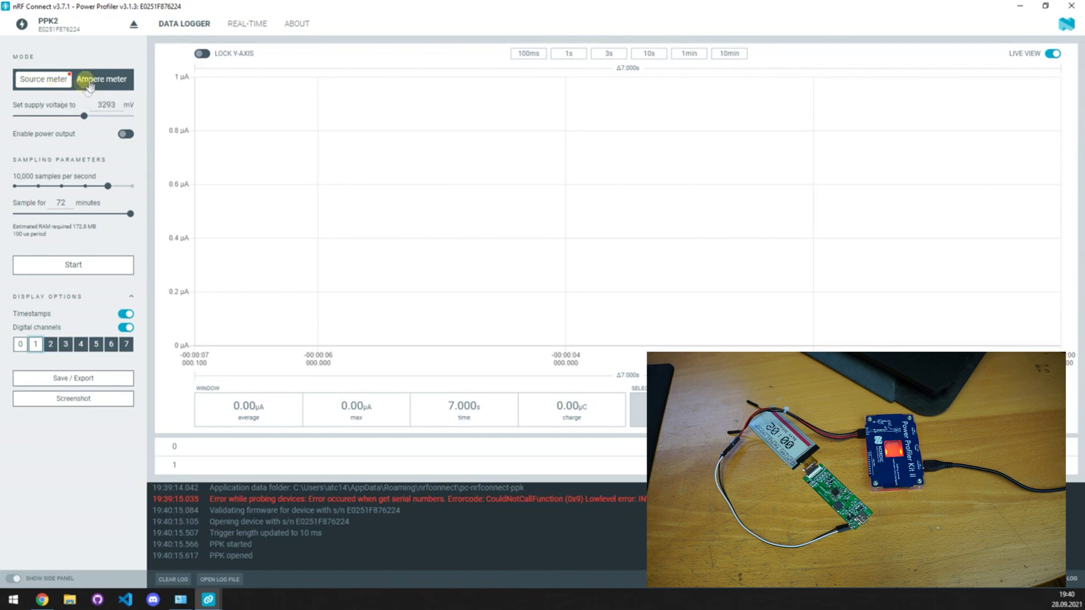
left_click(43, 79)
left_click(87, 83)
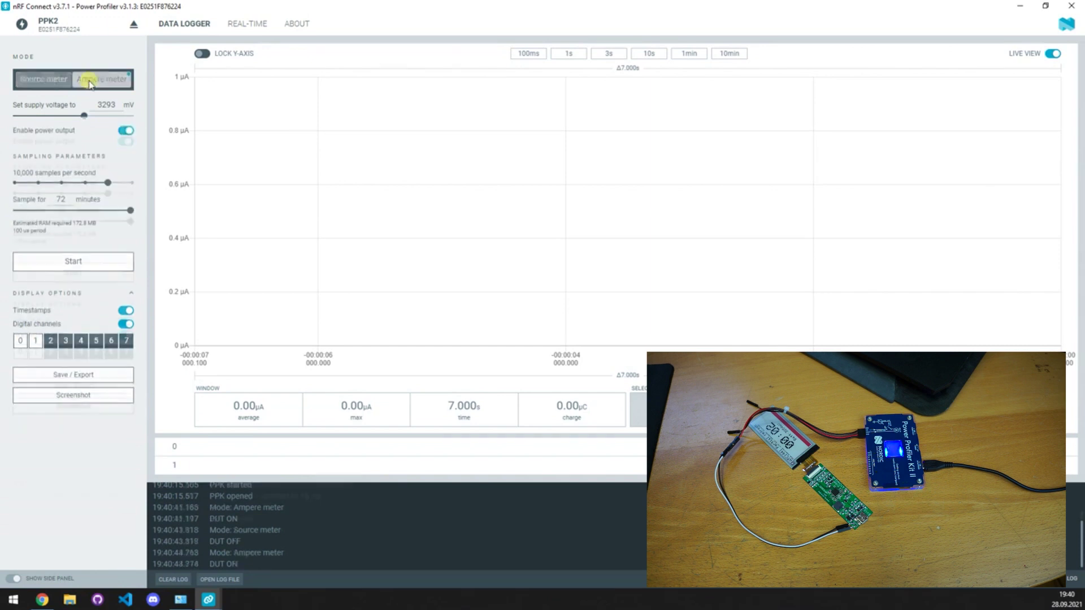
left_click(38, 82)
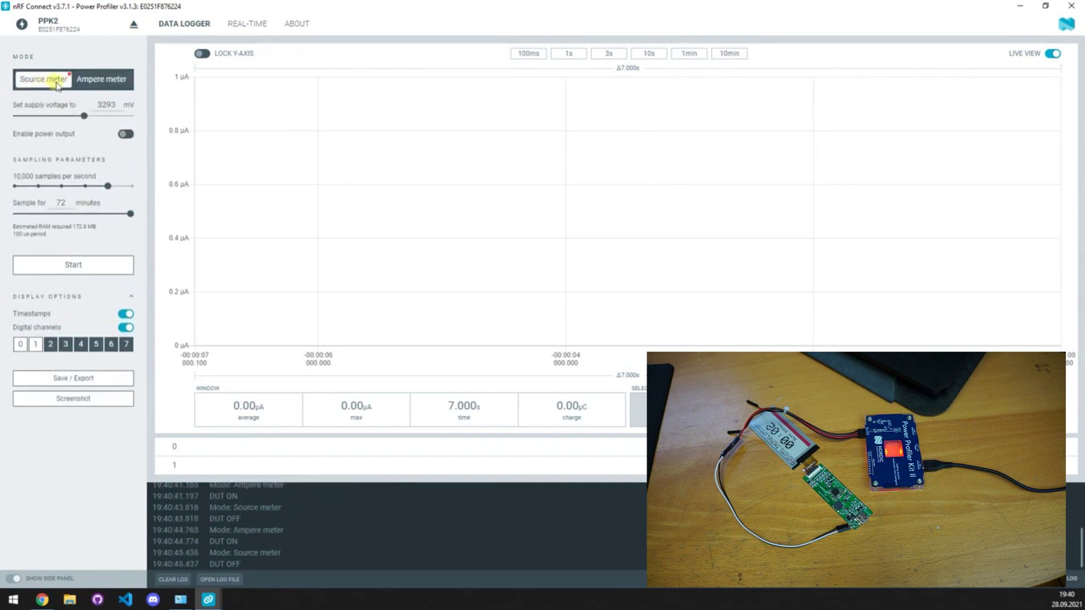
left_click(92, 82)
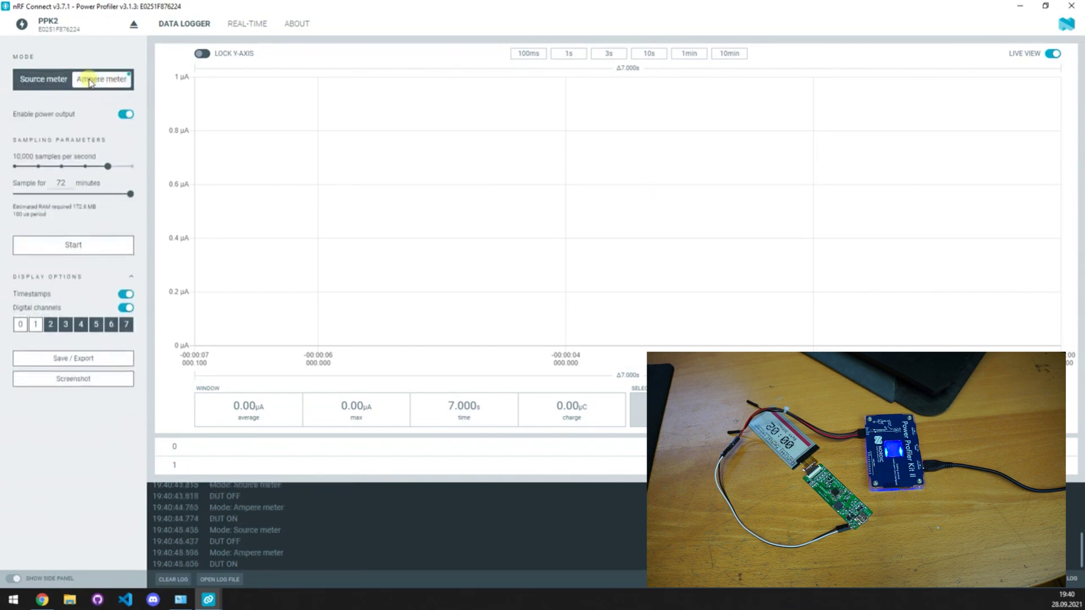
left_click(44, 83)
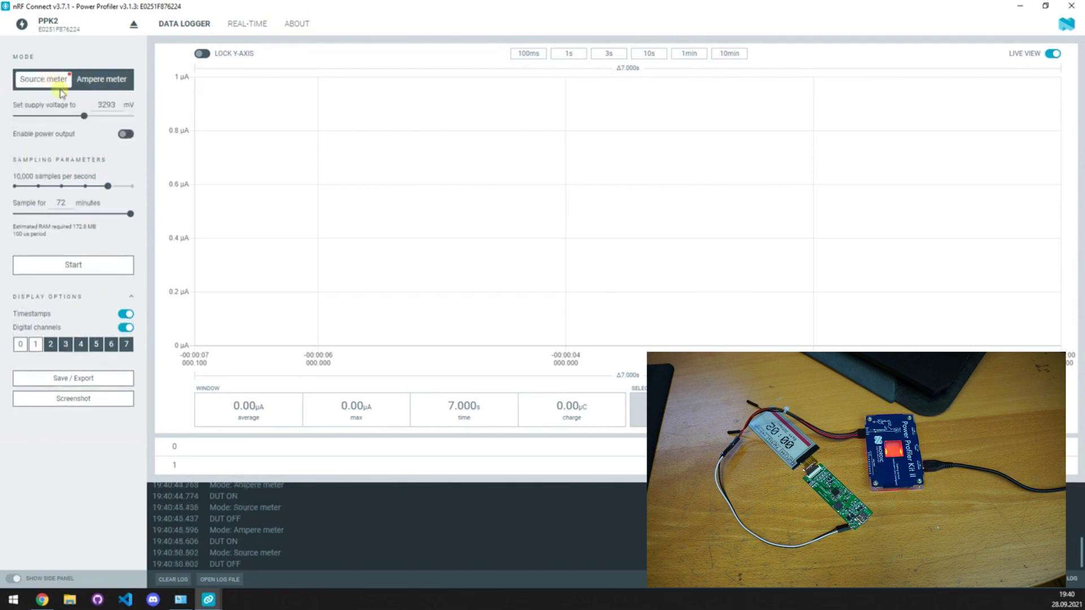
left_click(85, 85)
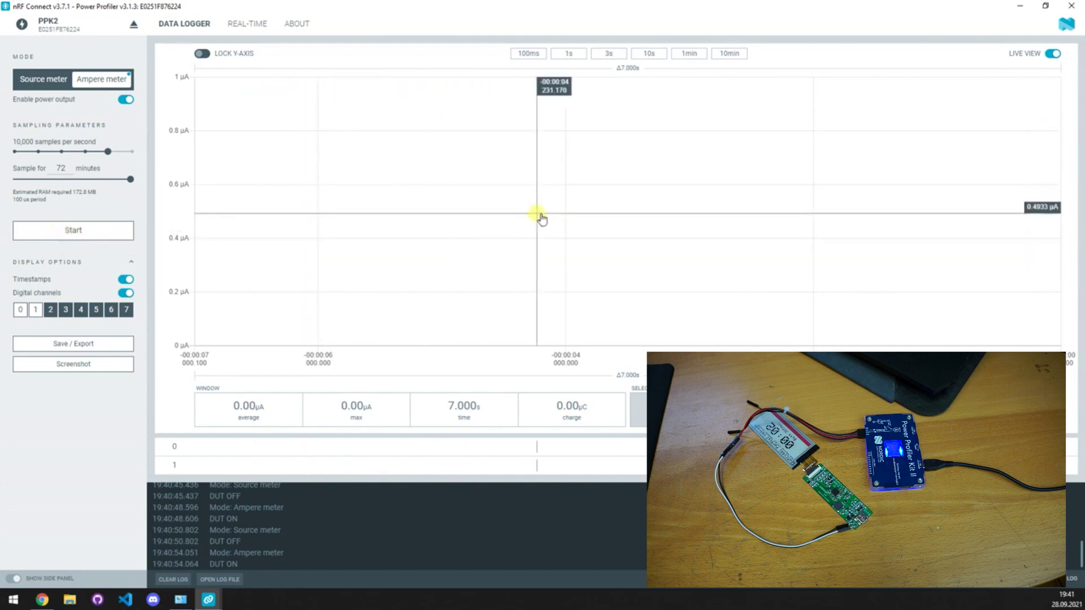
left_click(57, 84)
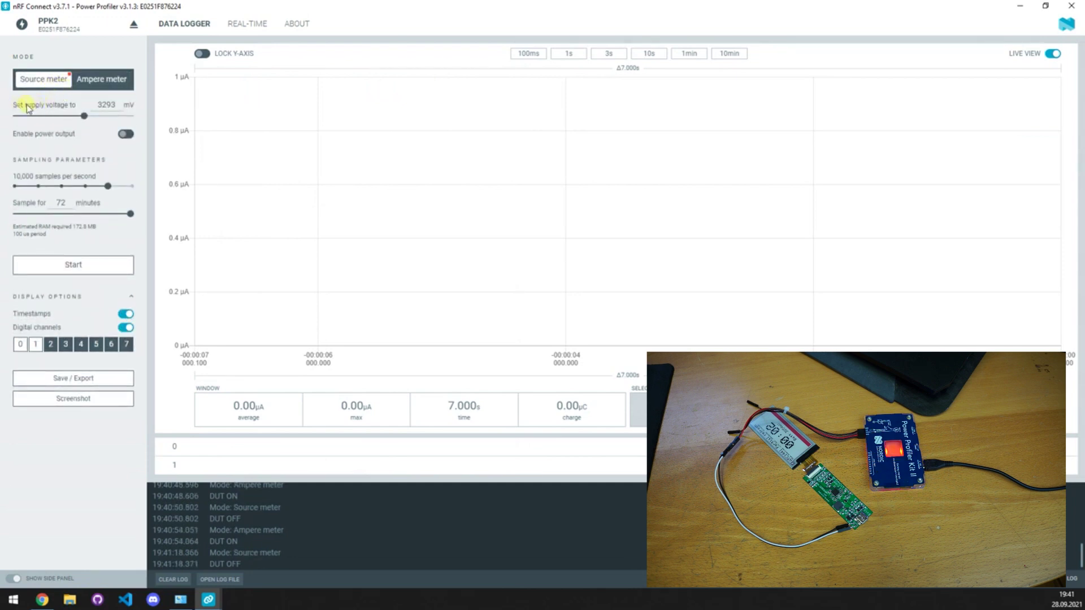
Set the supply voltage to 4200 mV.
left_click_drag(117, 110, 99, 109)
type("3")
type("4200")
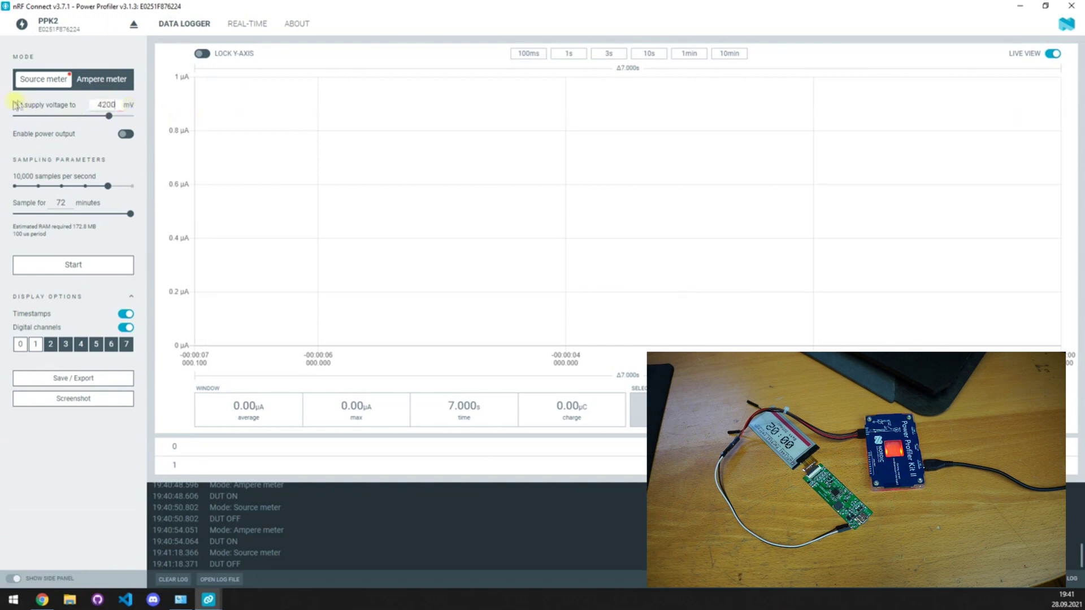
left_click_drag(111, 117, 115, 115)
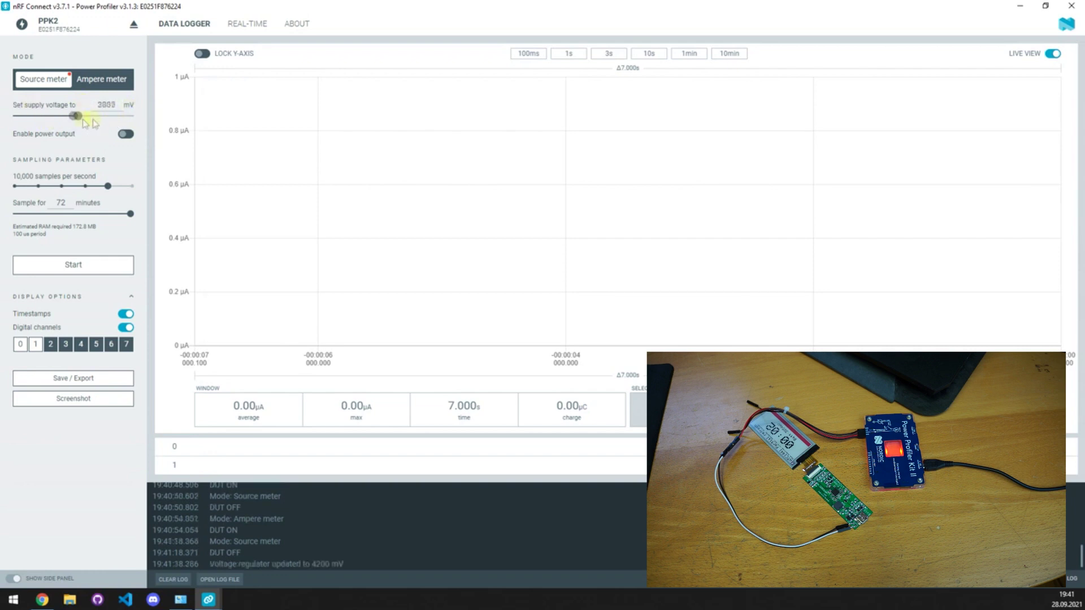
double_click(114, 107)
key("BackSpace")
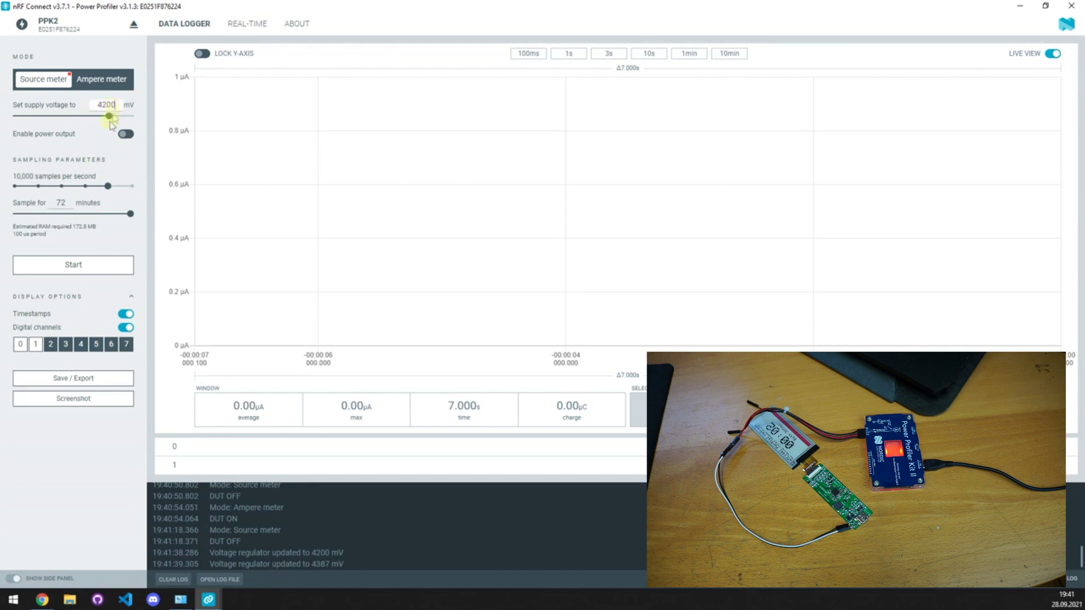
Briefly power the e-paper tag at 4200 mV, then switch power output off.
left_click(126, 135)
left_click(128, 137)
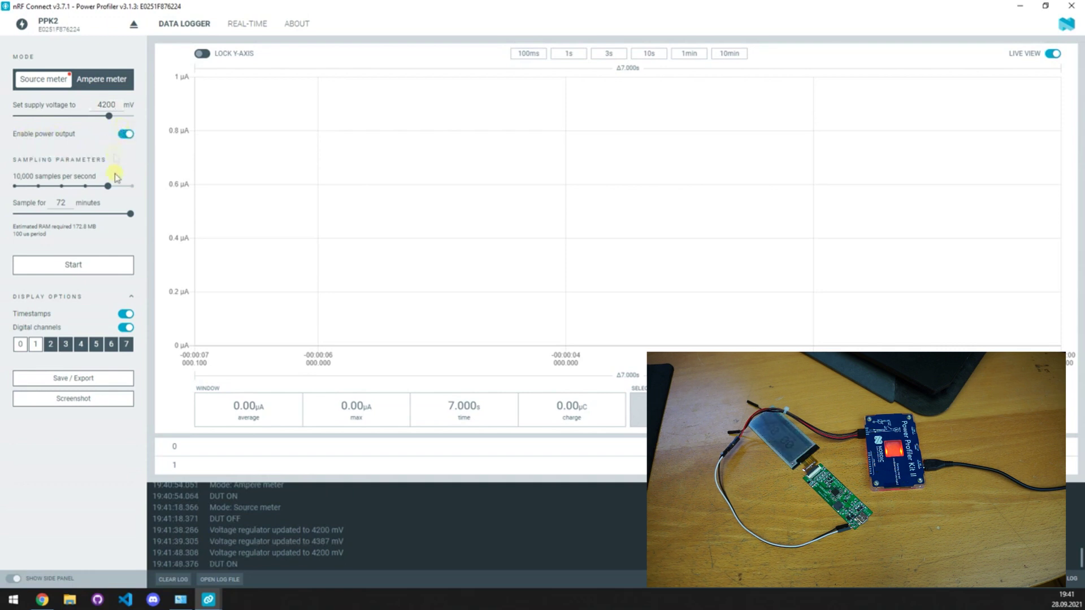
left_click(127, 135)
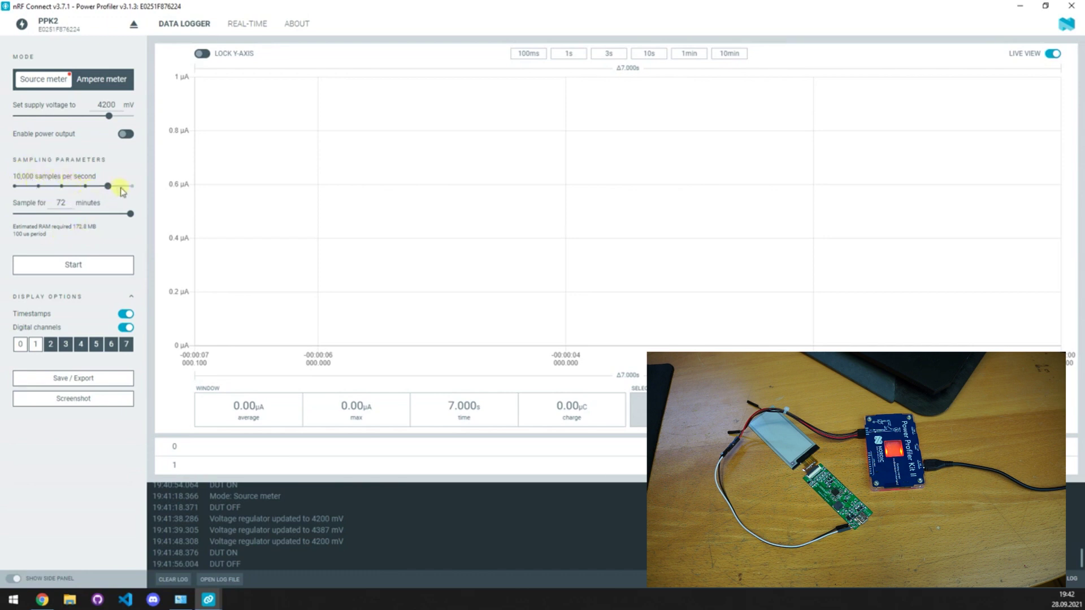
Set sampling to 100,000 samples per second for 432 seconds and start recording.
left_click_drag(108, 186, 11, 189)
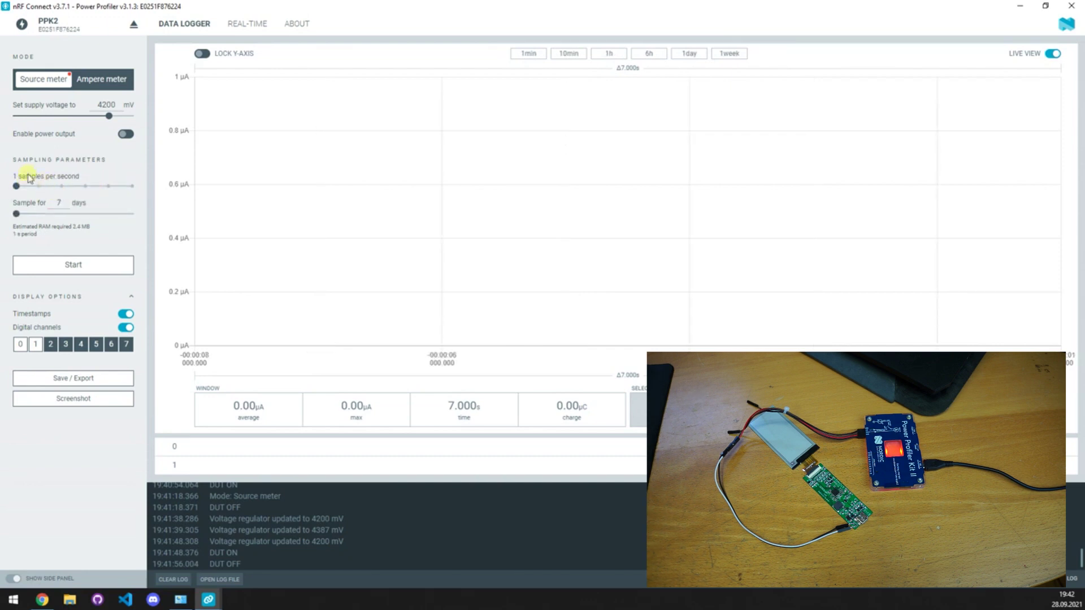
left_click_drag(17, 188, 140, 187)
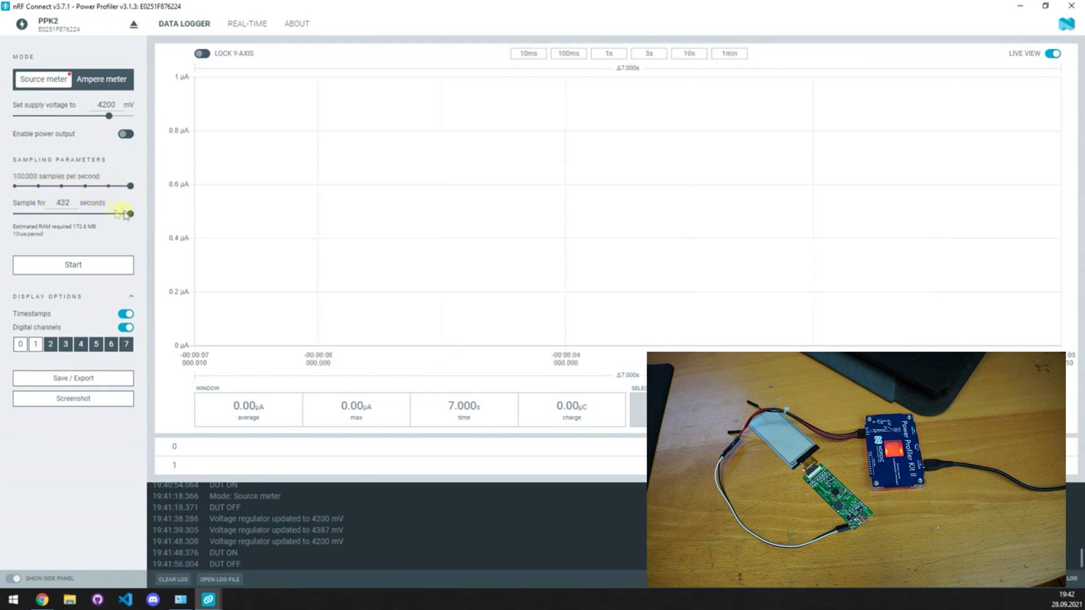
mouse_move(121, 192)
left_mouse_down()
mouse_move(40, 186)
mouse_move(136, 188)
left_mouse_up()
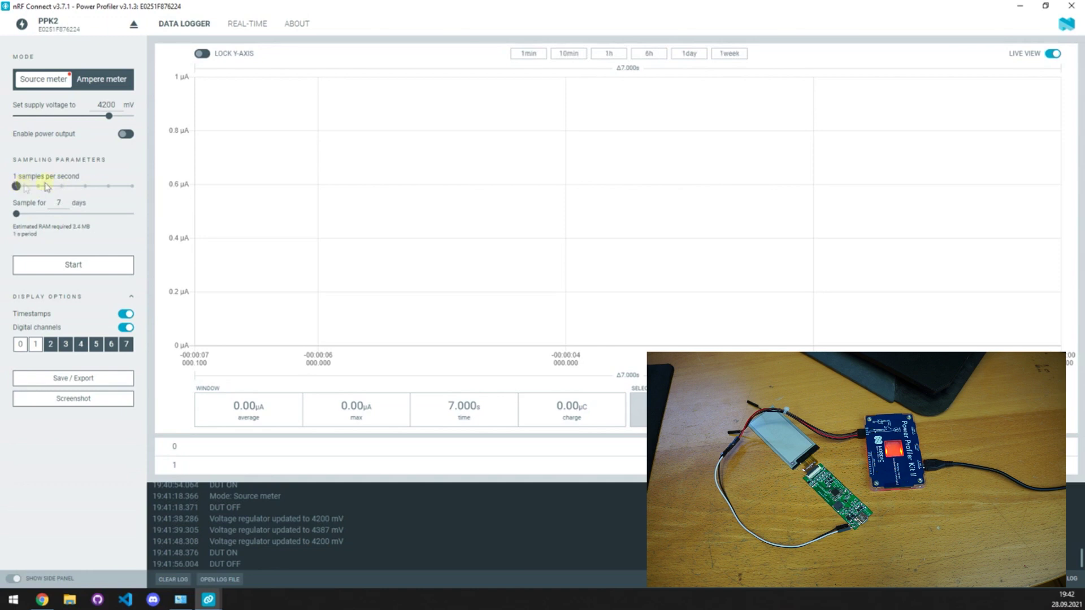
left_click_drag(47, 186, 164, 181)
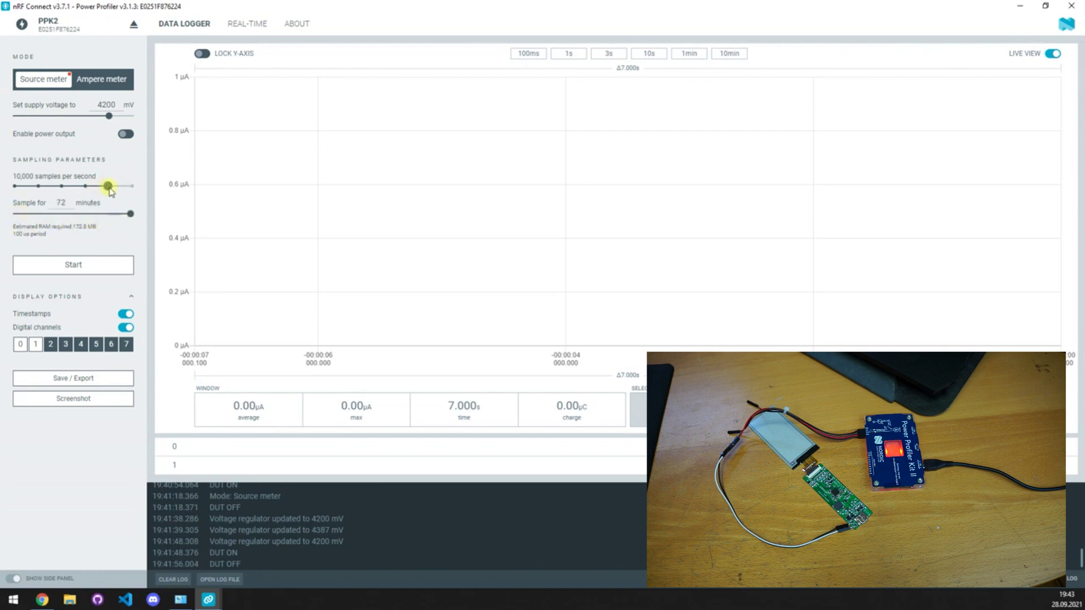
left_click_drag(111, 189, 4, 188)
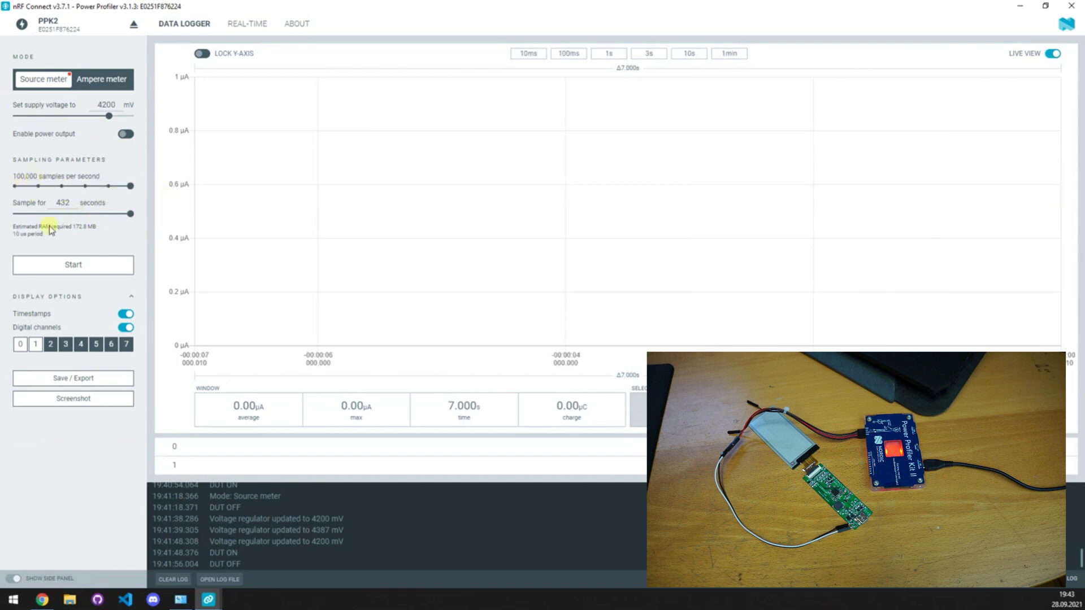
left_click(72, 270)
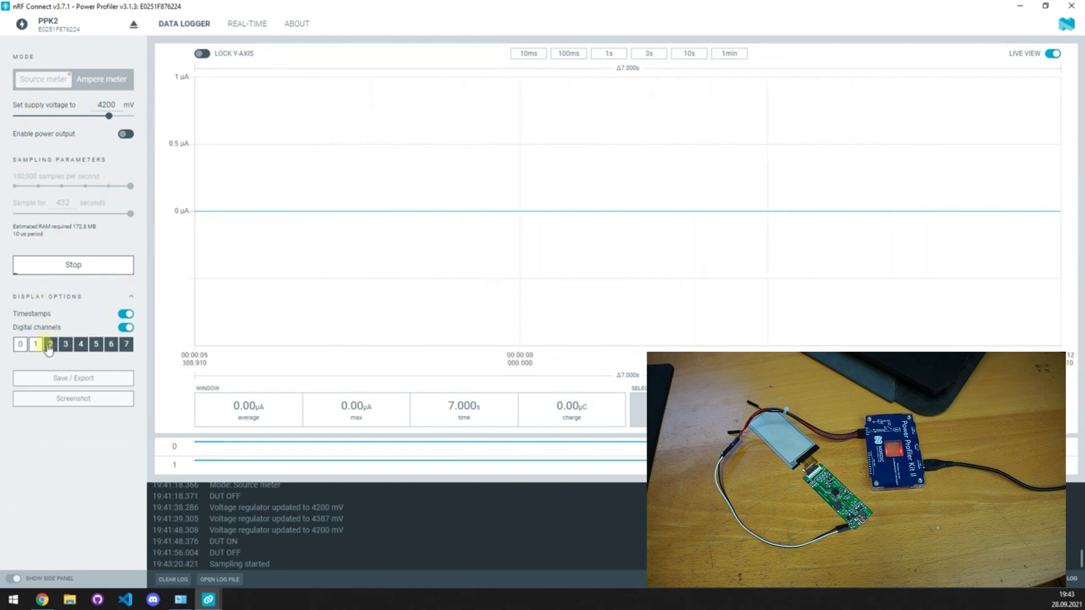
Hide digital channels 0 and 1 and set the chart window to 10 ms.
left_click(21, 344)
left_click(35, 344)
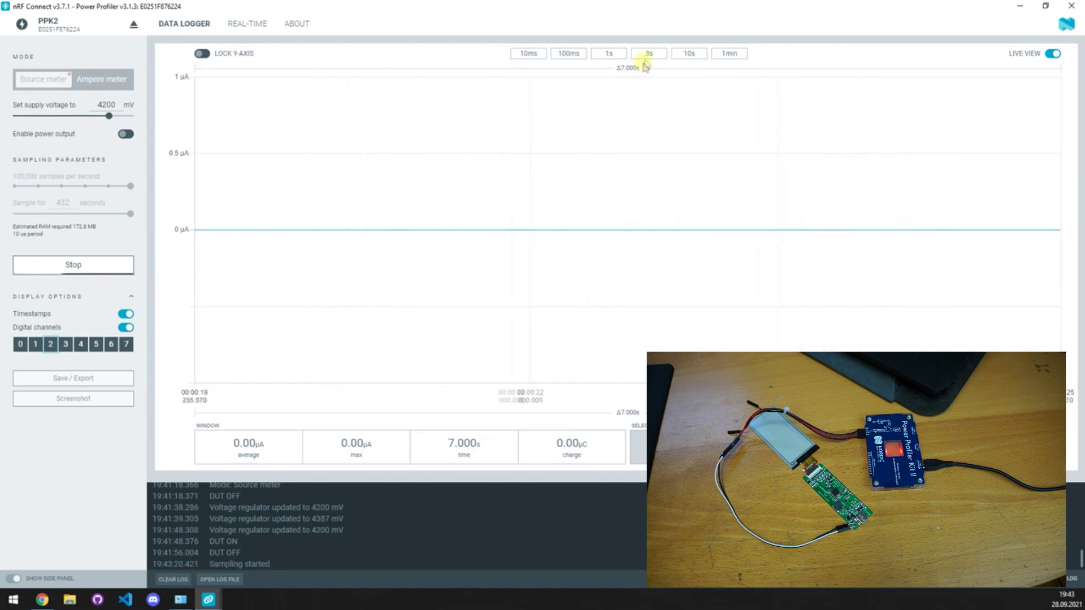
left_click(542, 56)
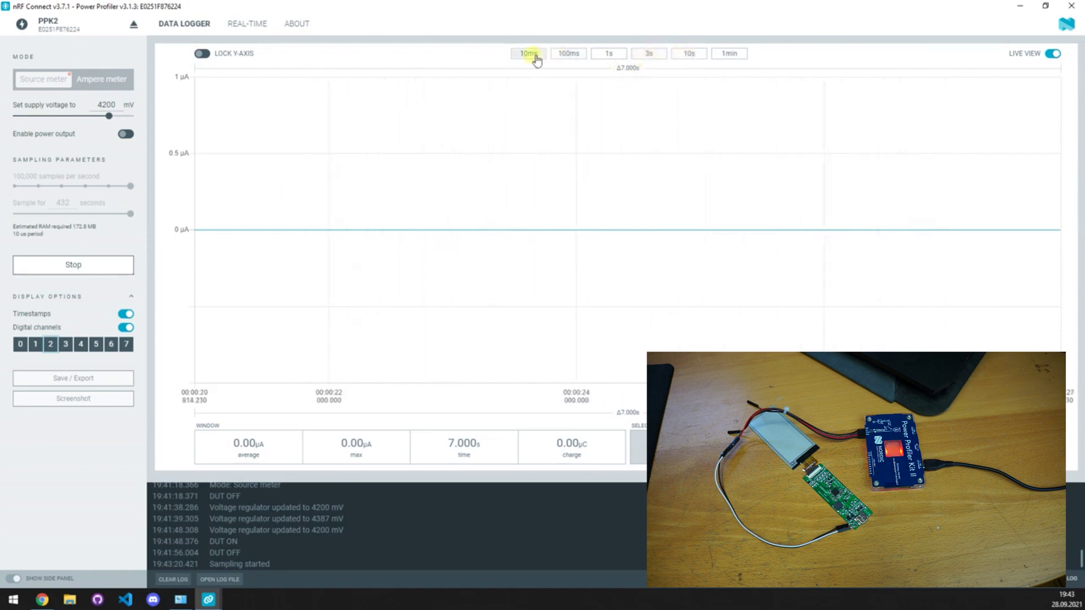
left_click(567, 55)
Widen the chart window to 1 minute, power on the e-paper tag, then view 10 s.
left_click(606, 57)
left_click(651, 55)
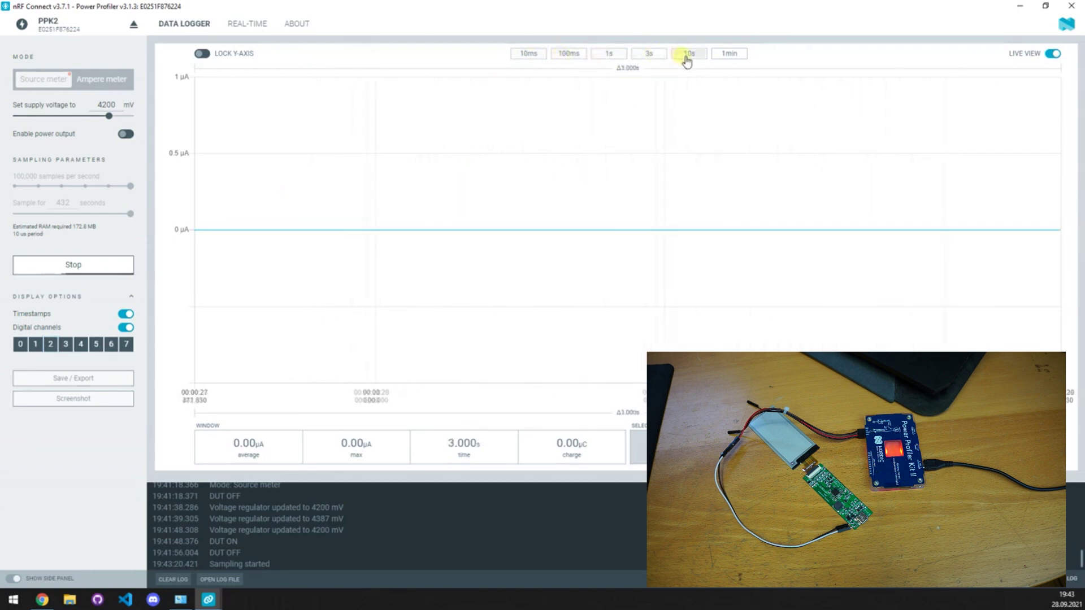
left_click(687, 55)
left_click(728, 53)
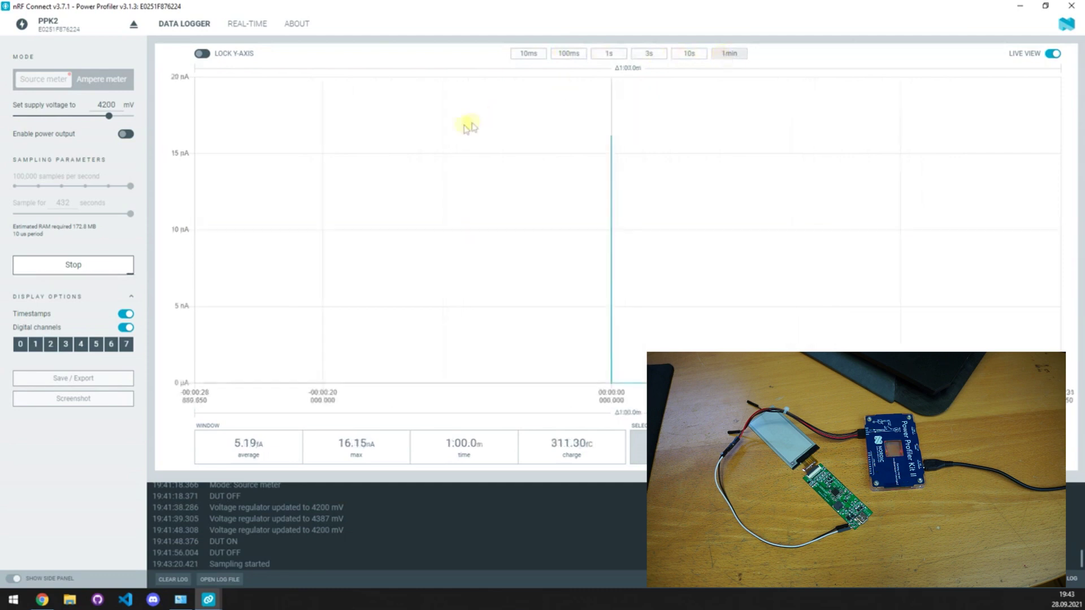
left_click(126, 135)
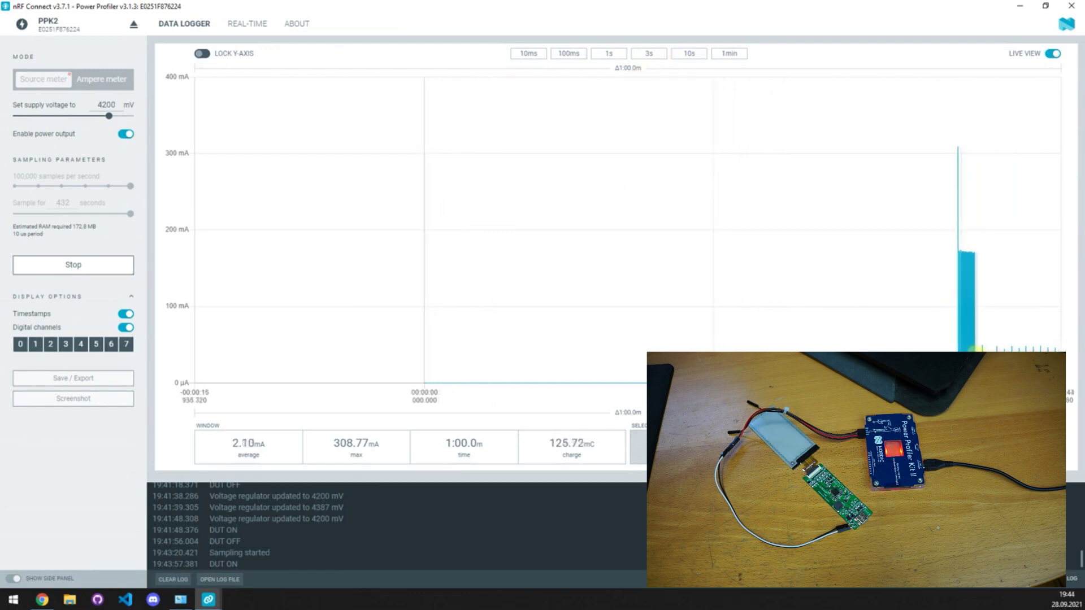
left_click(685, 56)
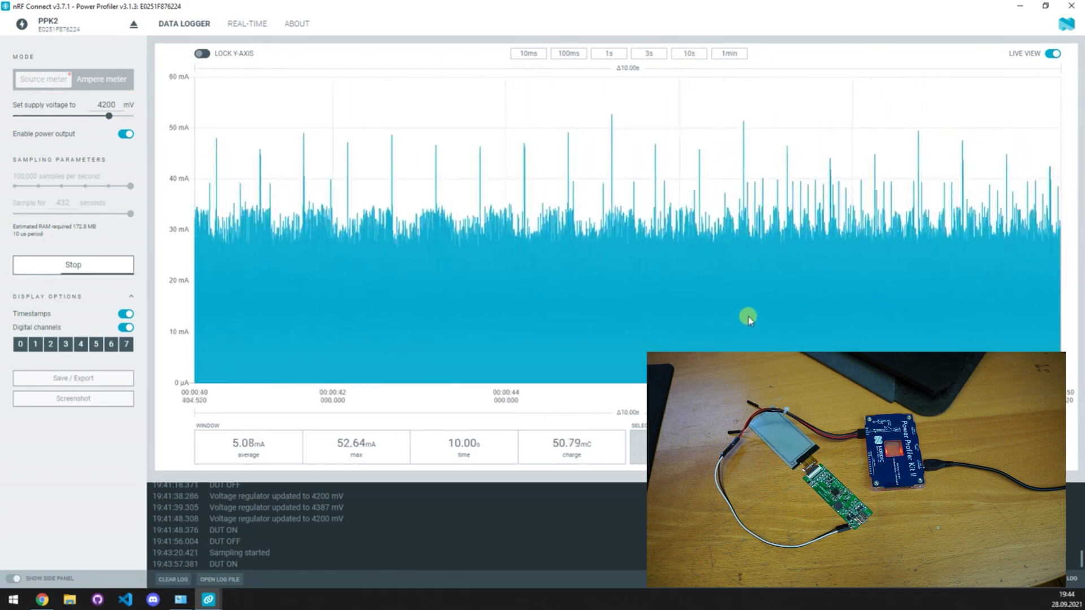
Narrow the live trace window to 3 seconds to see the periodic 22 mA spikes.
left_click(648, 56)
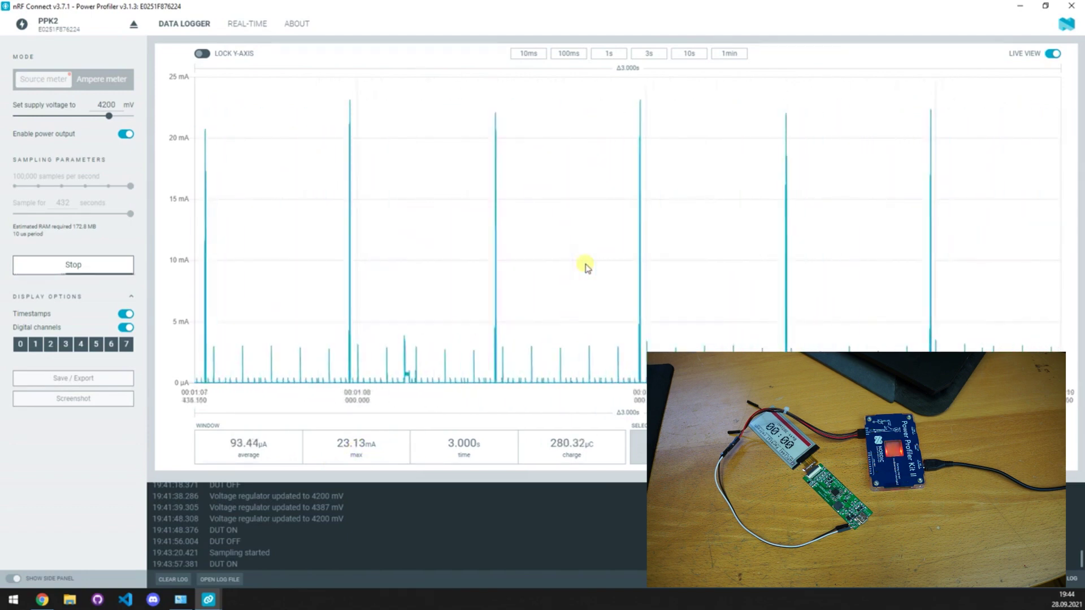
scroll(586, 267, "down", 8)
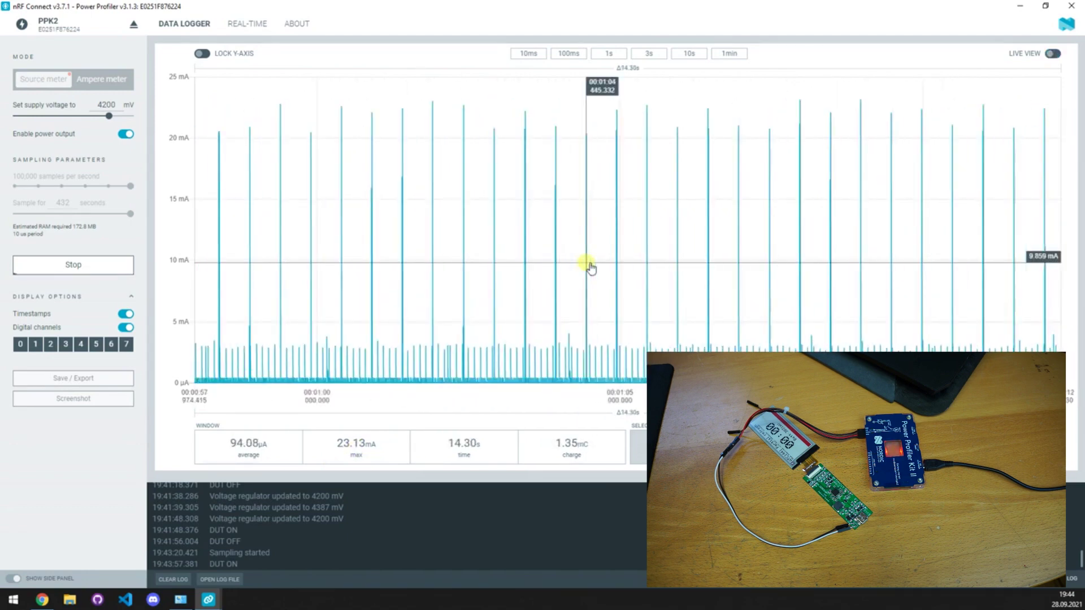
Zoom in and out on the paused trace to inspect the 22 mA beeper bursts and BLE spikes.
scroll(588, 268, "down", 6)
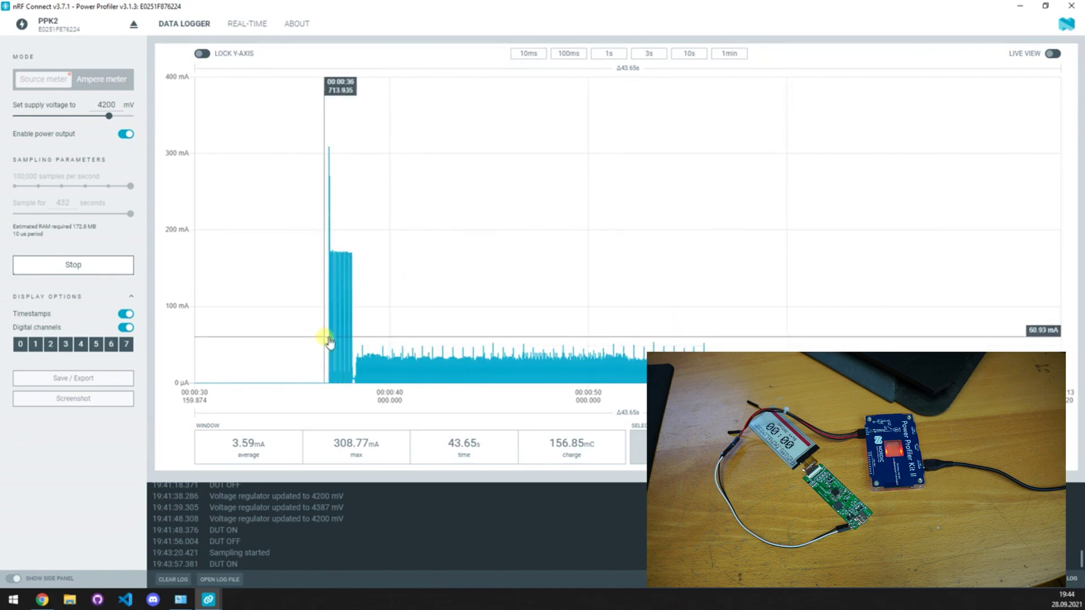
scroll(329, 342, "up", 10)
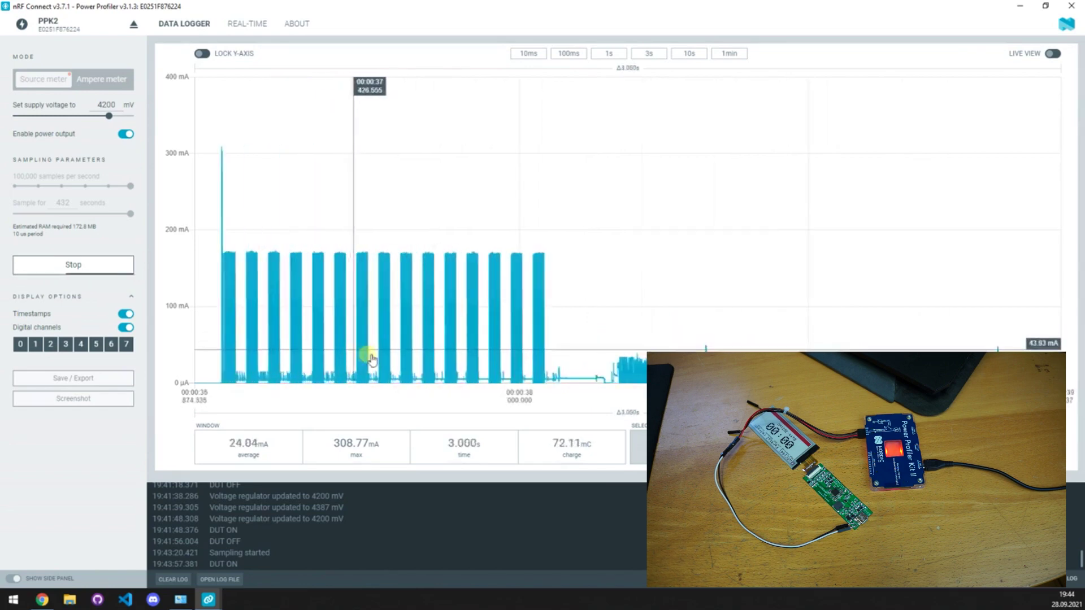
scroll(372, 358, "up", 10)
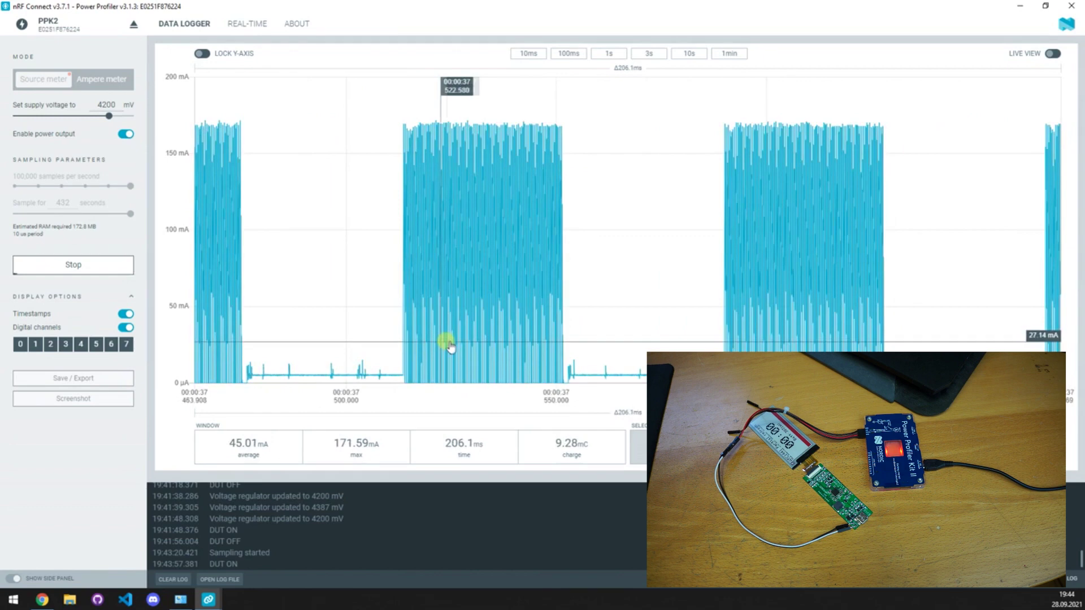
scroll(450, 347, "up", 3)
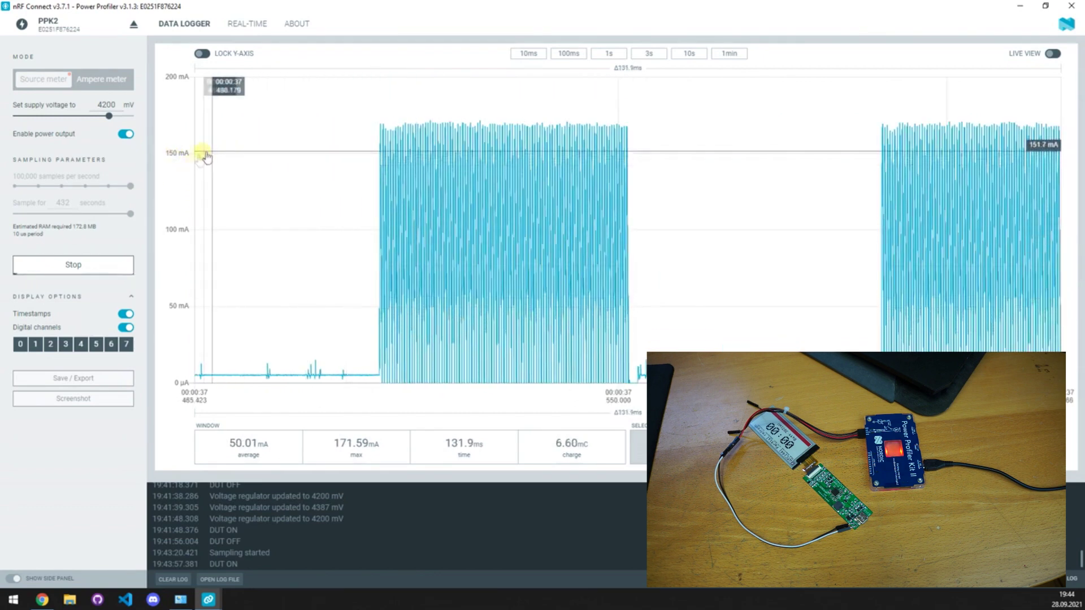
scroll(286, 242, "up", 2)
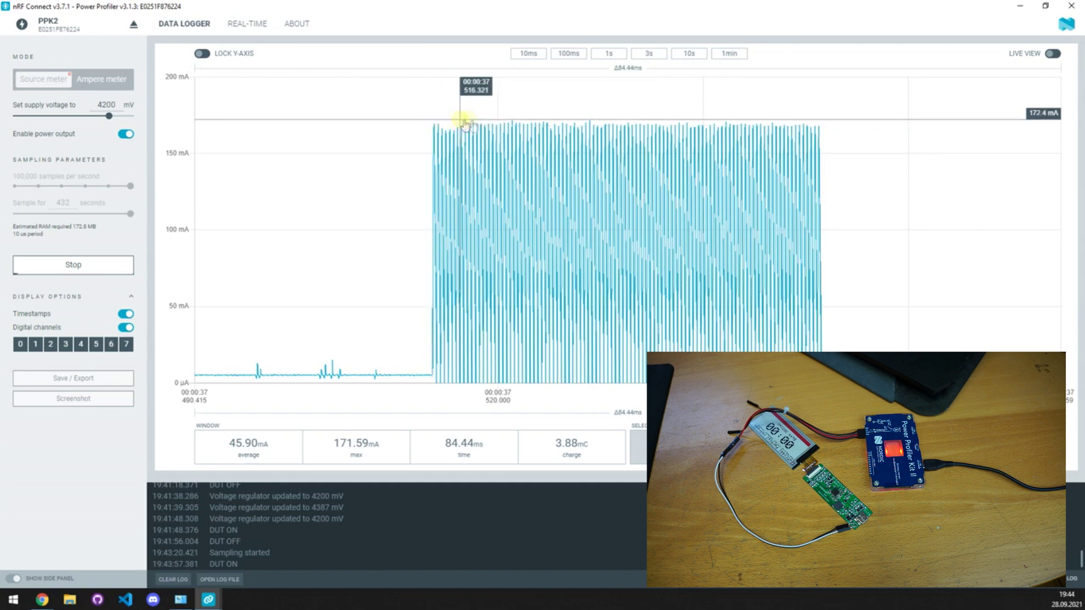
scroll(273, 218, "down", 8)
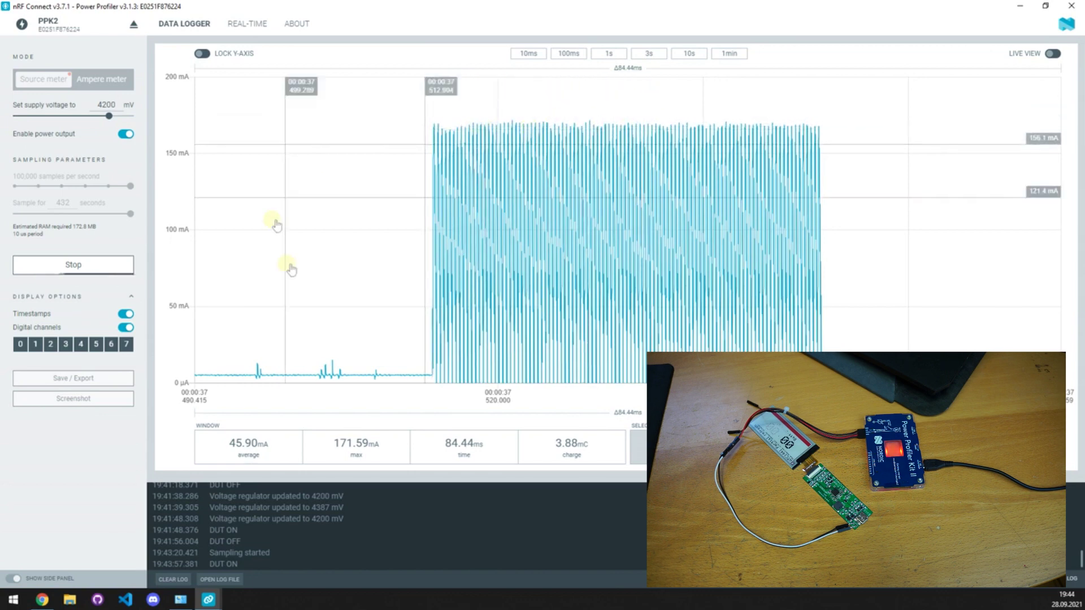
scroll(321, 252, "down", 2)
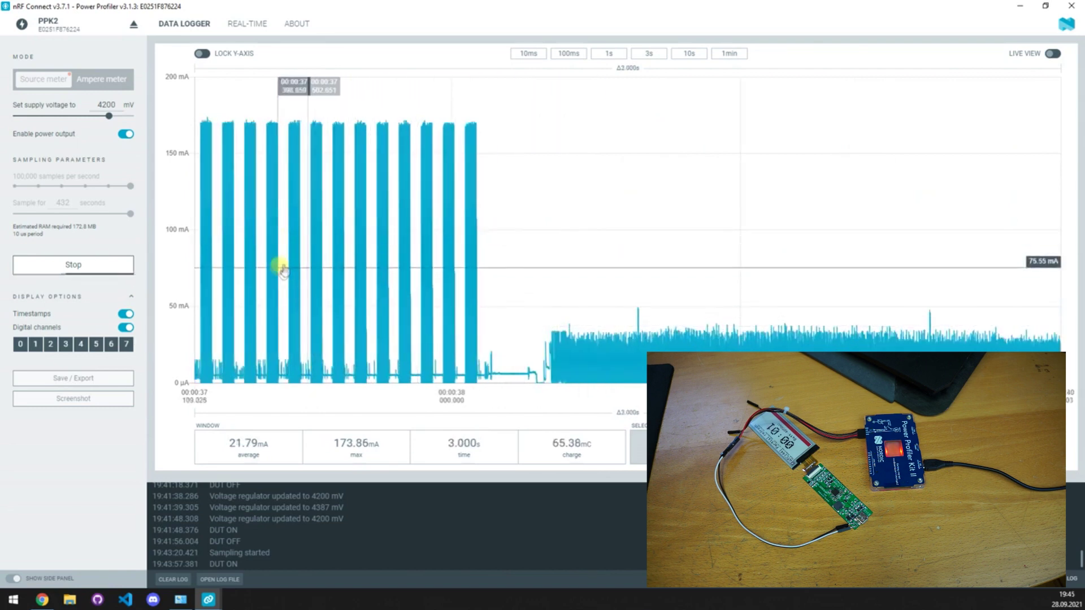
scroll(255, 266, "down", 4)
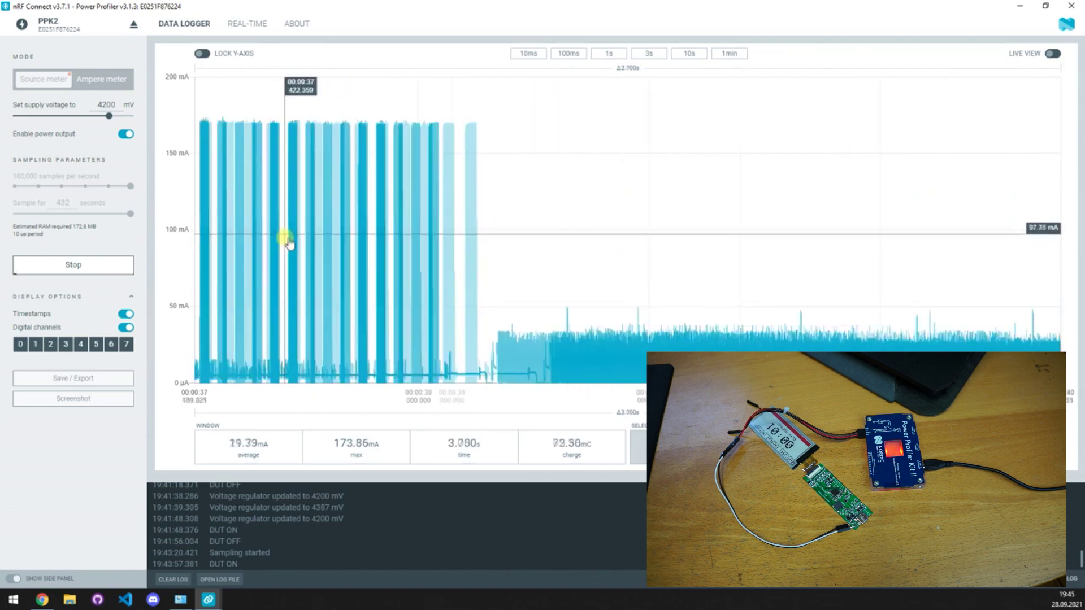
scroll(294, 313, "down", 3)
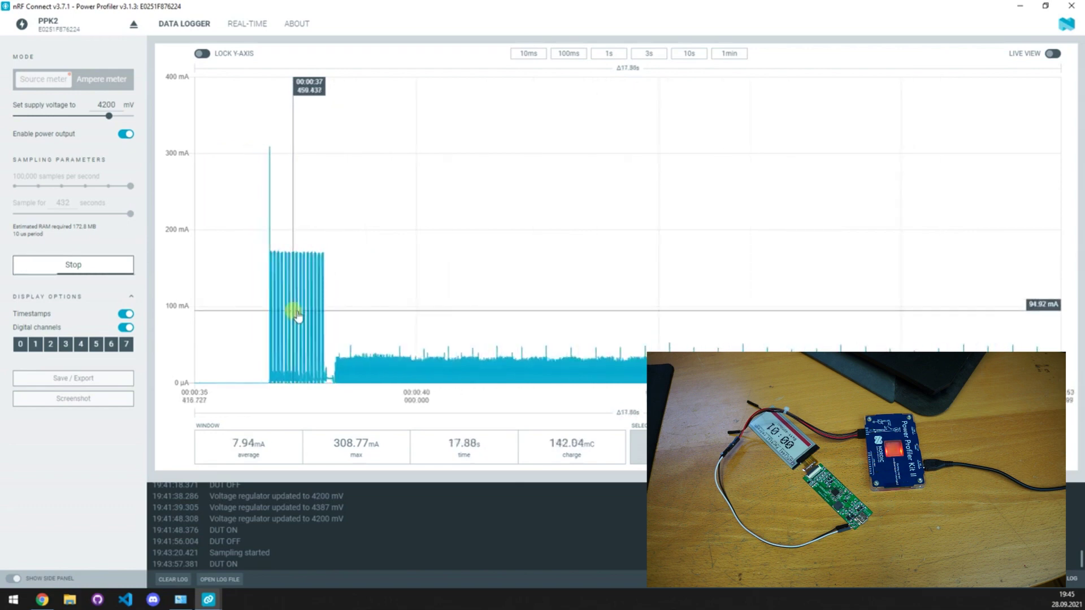
scroll(848, 350, "down", 1)
scroll(768, 337, "up", 6)
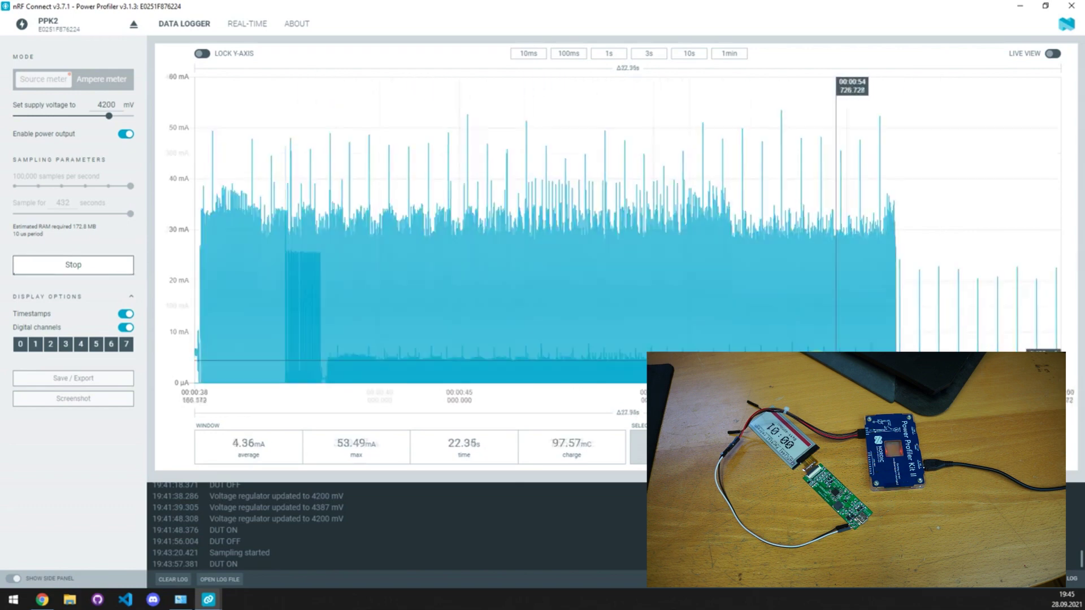
scroll(766, 337, "up", 10)
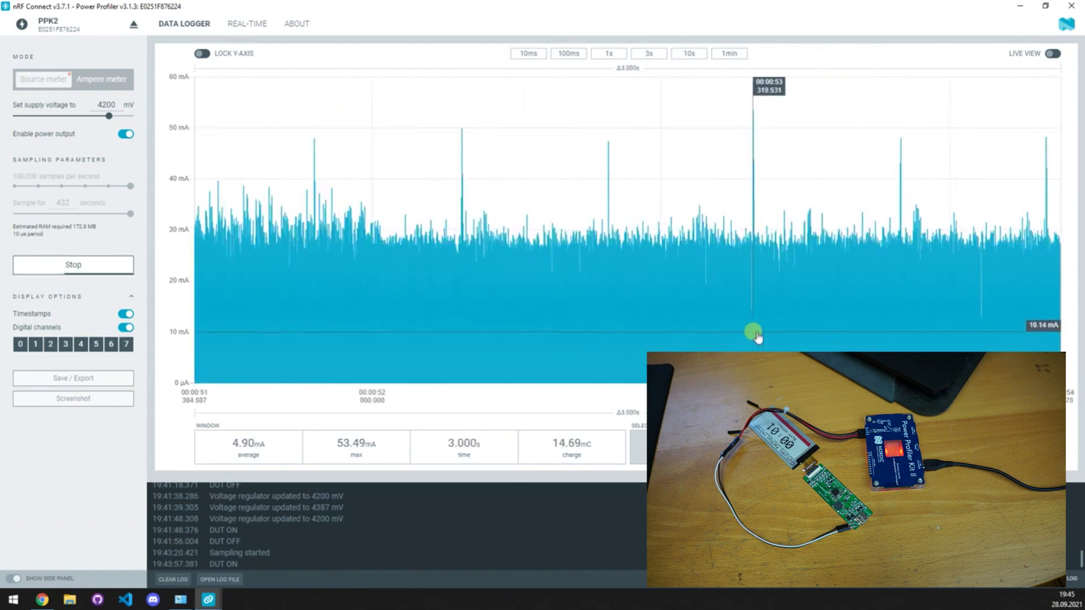
scroll(757, 339, "up", 6)
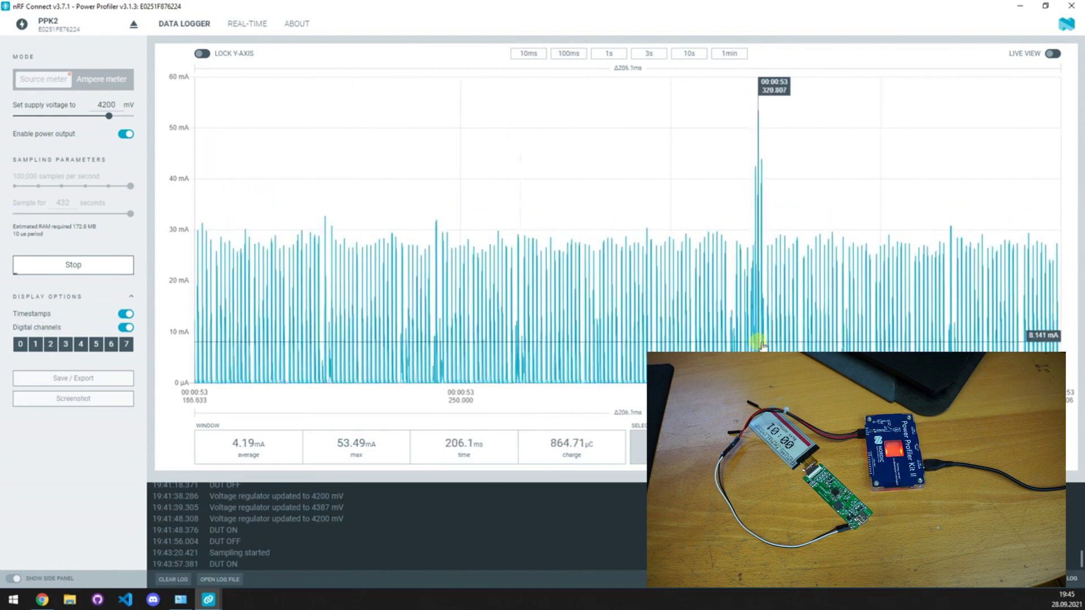
scroll(734, 342, "up", 1)
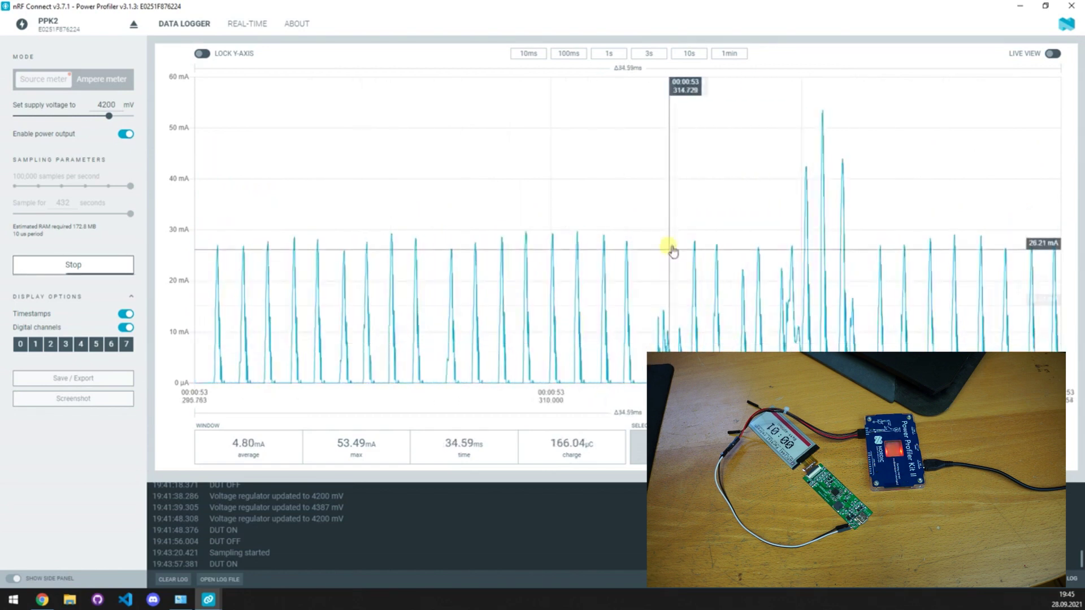
scroll(598, 334, "down", 5)
scroll(442, 341, "down", 3)
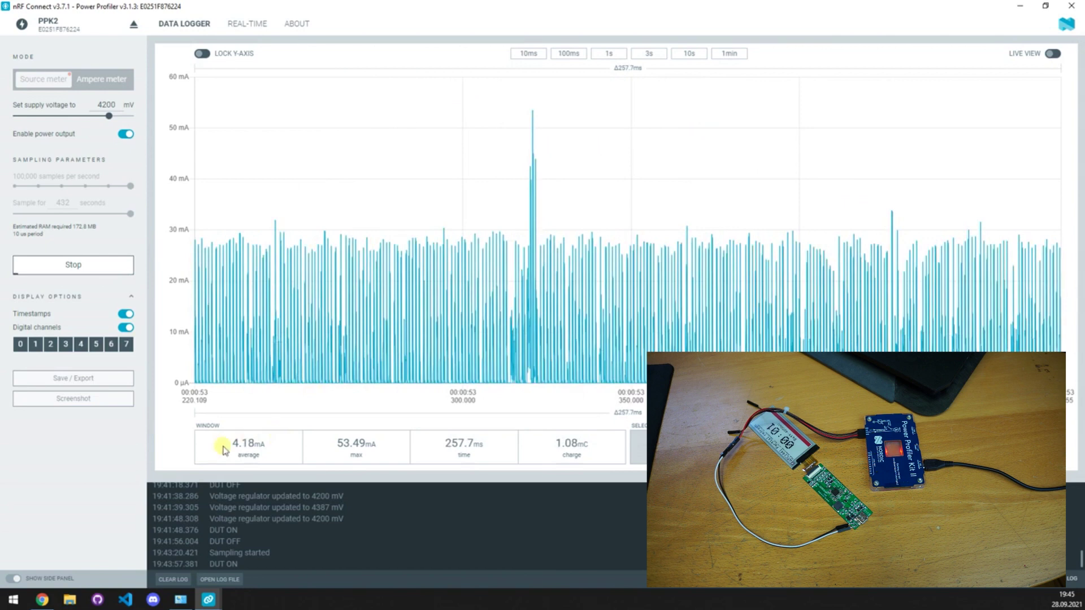
scroll(254, 313, "down", 3)
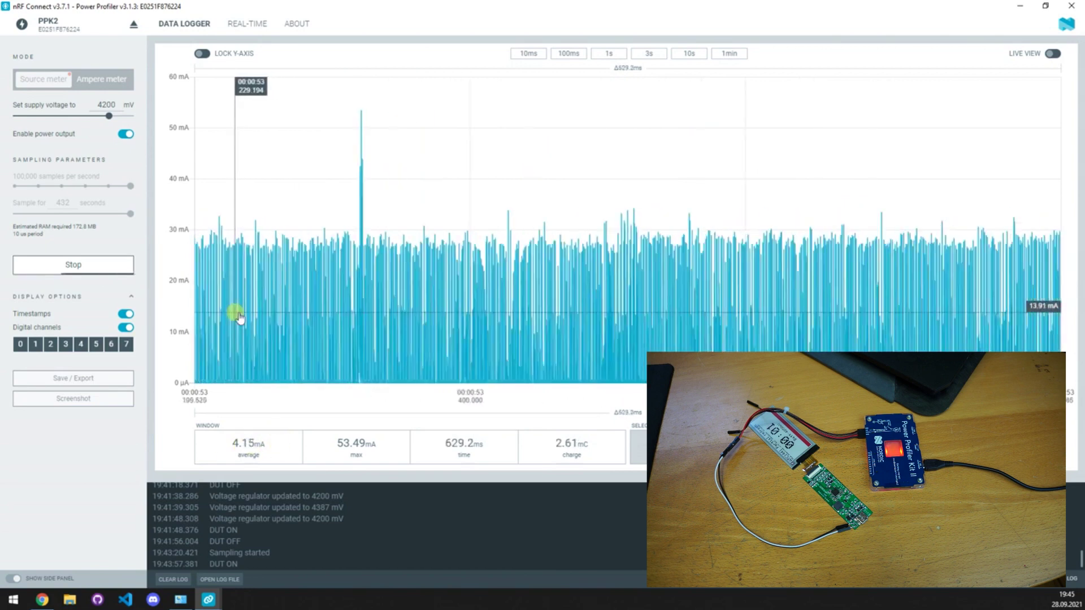
scroll(226, 322, "down", 5)
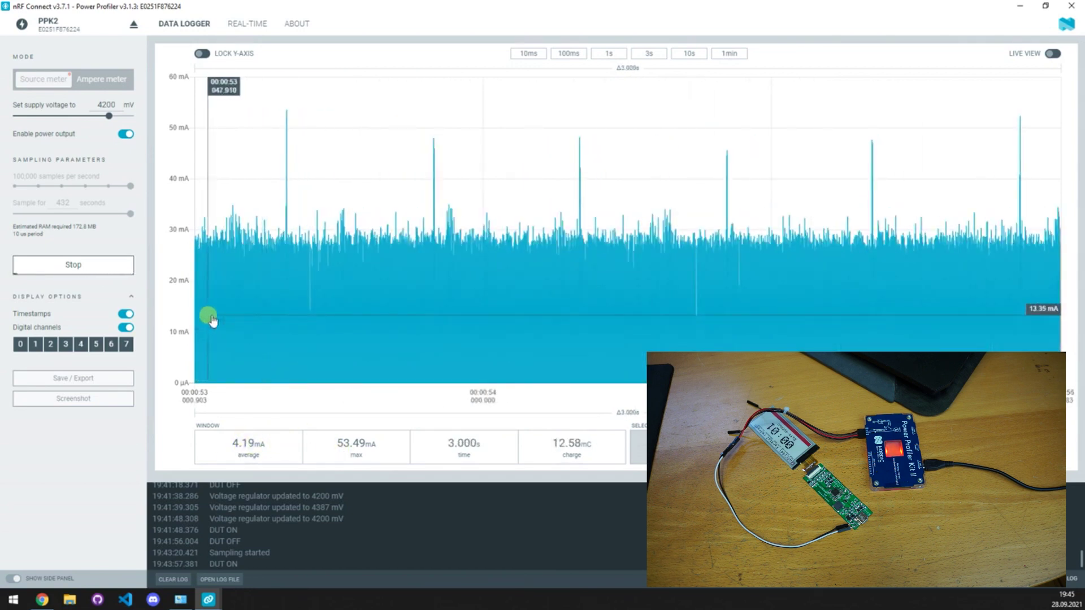
scroll(819, 322, "up", 6)
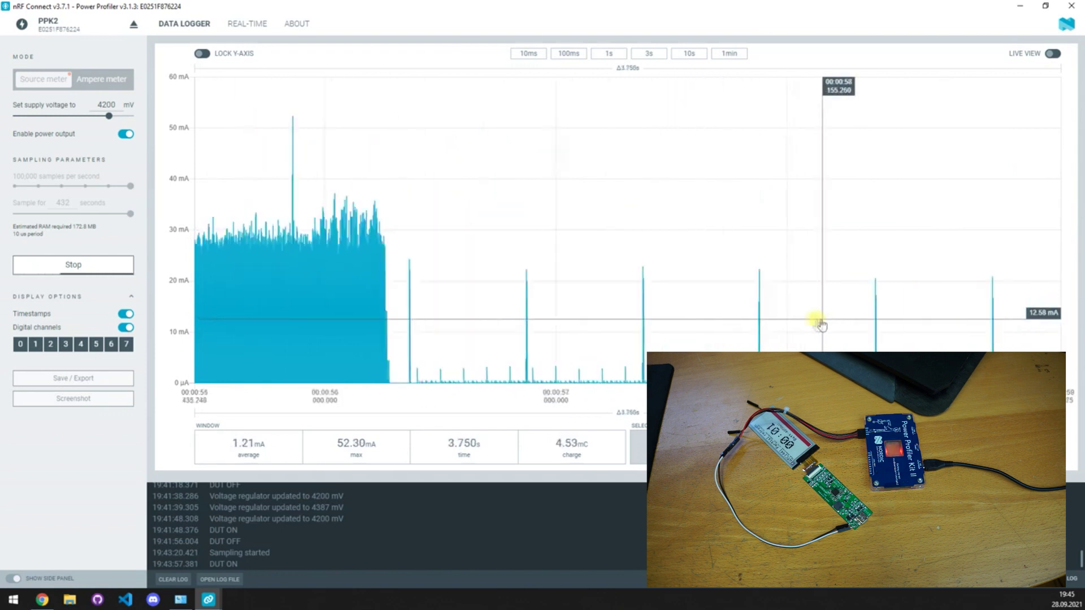
Resume live view, show a 10-second window, then freeze the trace showing regular 22 mA spikes.
left_click(1053, 55)
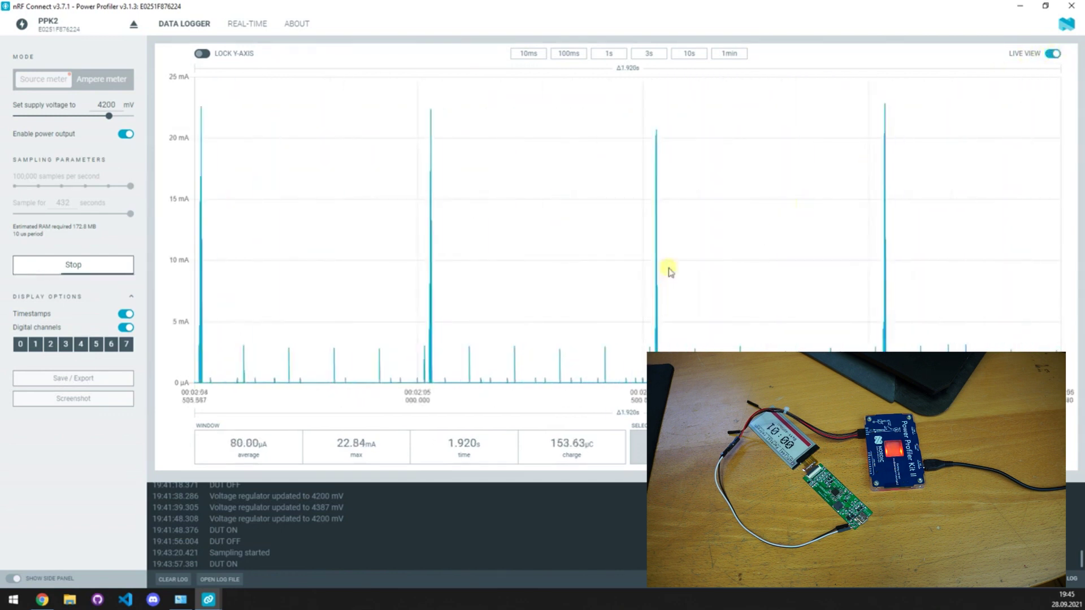
left_click(687, 53)
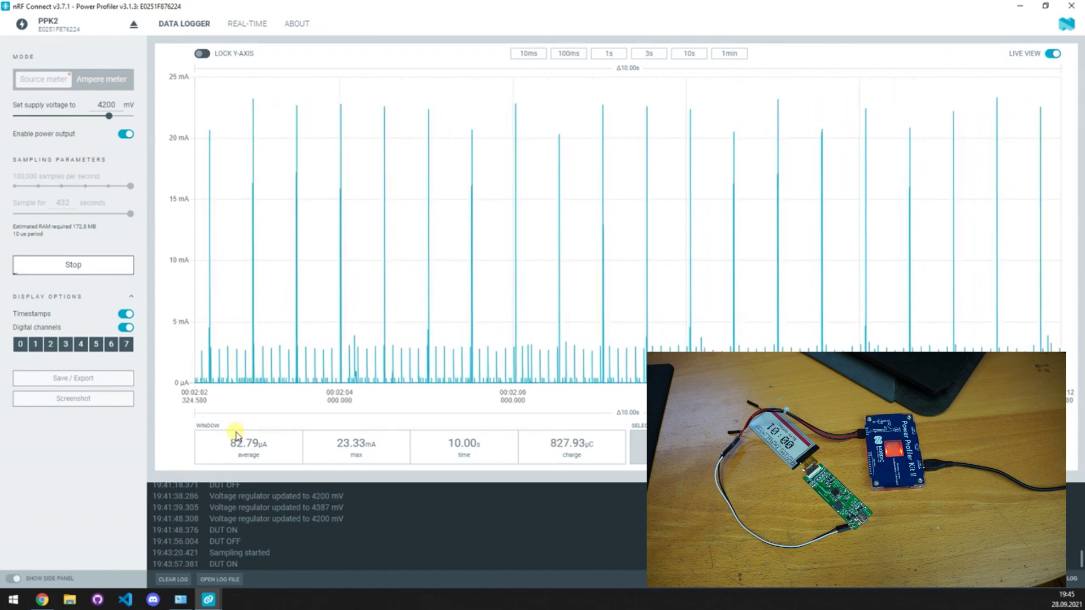
left_click(1052, 54)
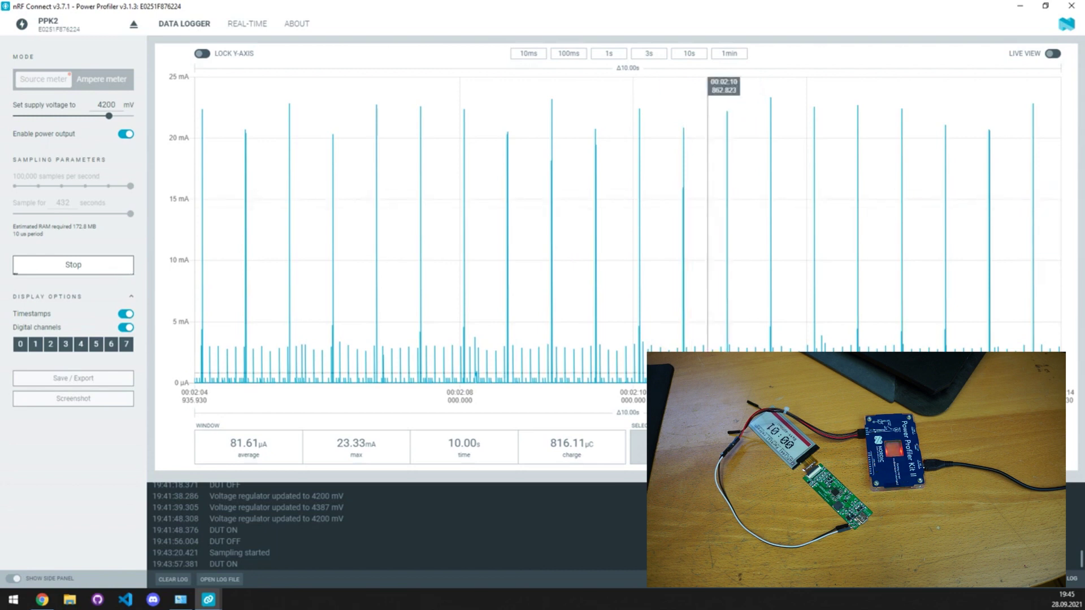
scroll(744, 249, "up", 5)
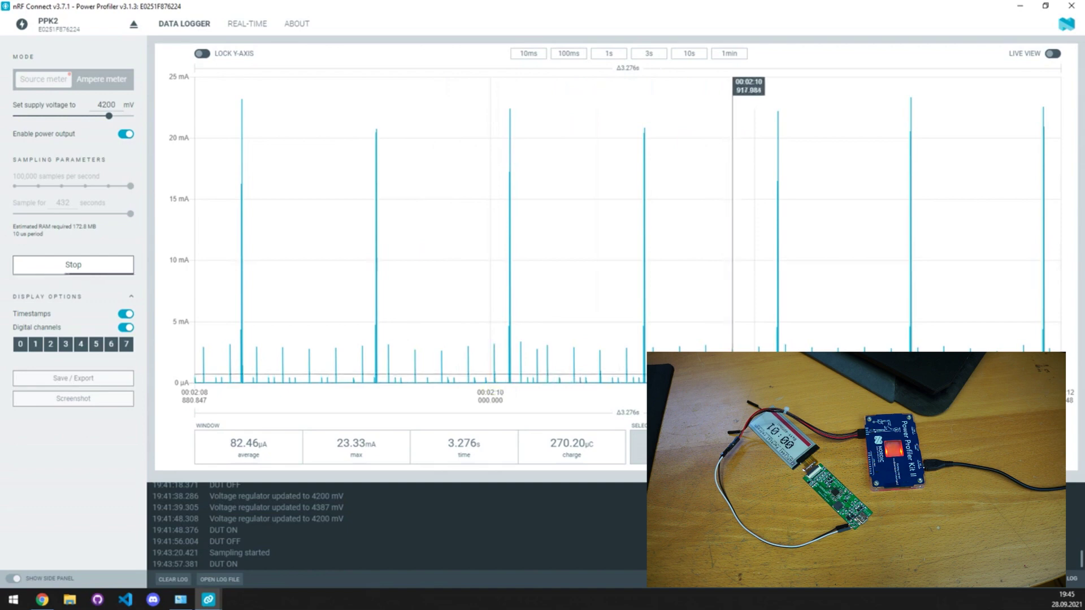
Zoom the current chart out to a roughly one-minute (59.6 s) window of the trace.
scroll(322, 293, "down", 10)
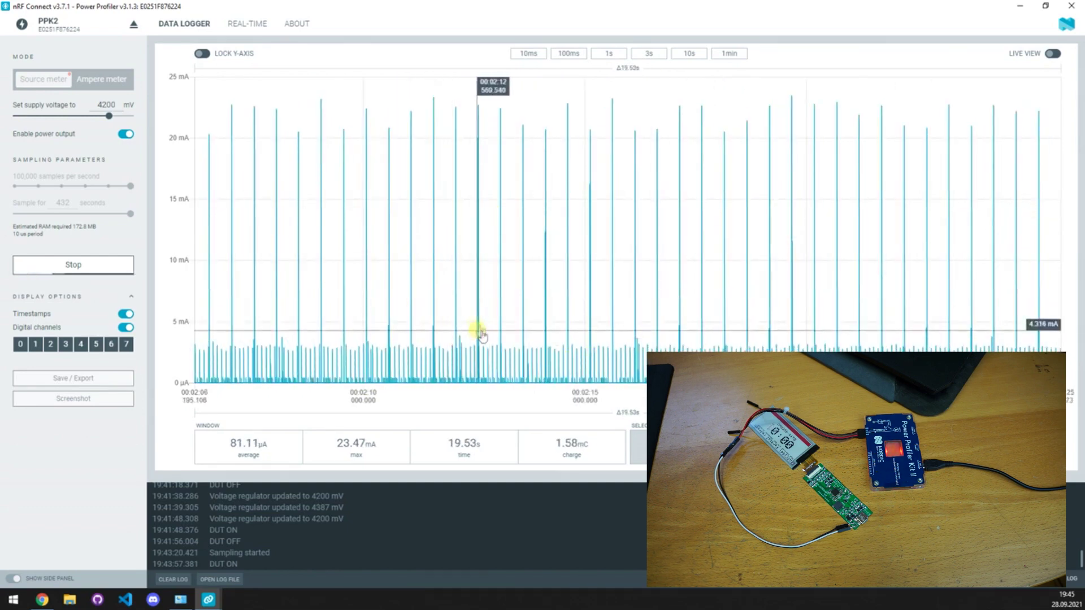
scroll(316, 298, "down", 3)
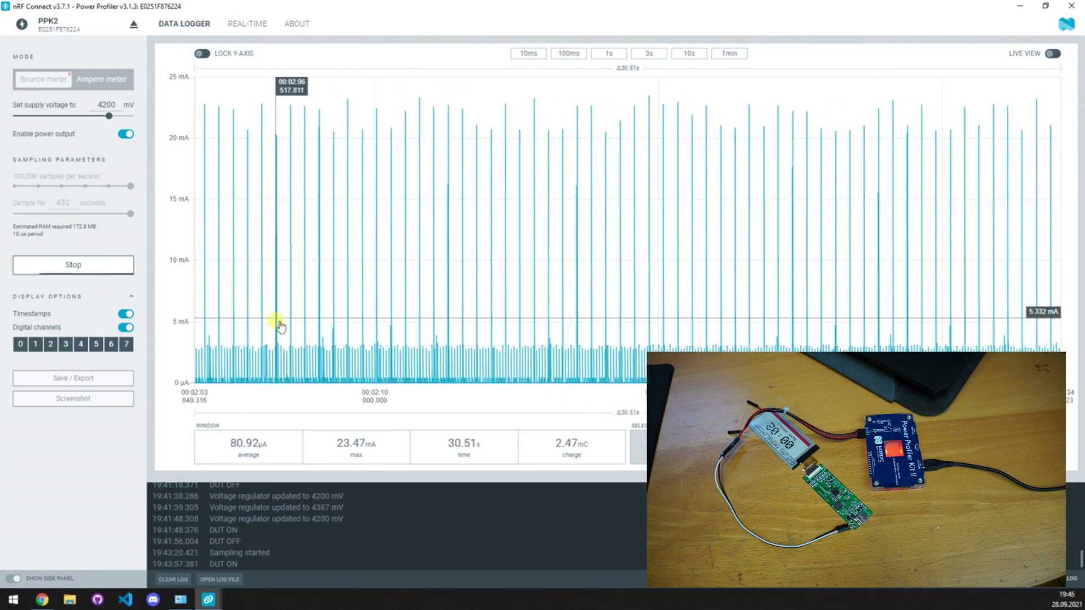
scroll(275, 316, "down", 4)
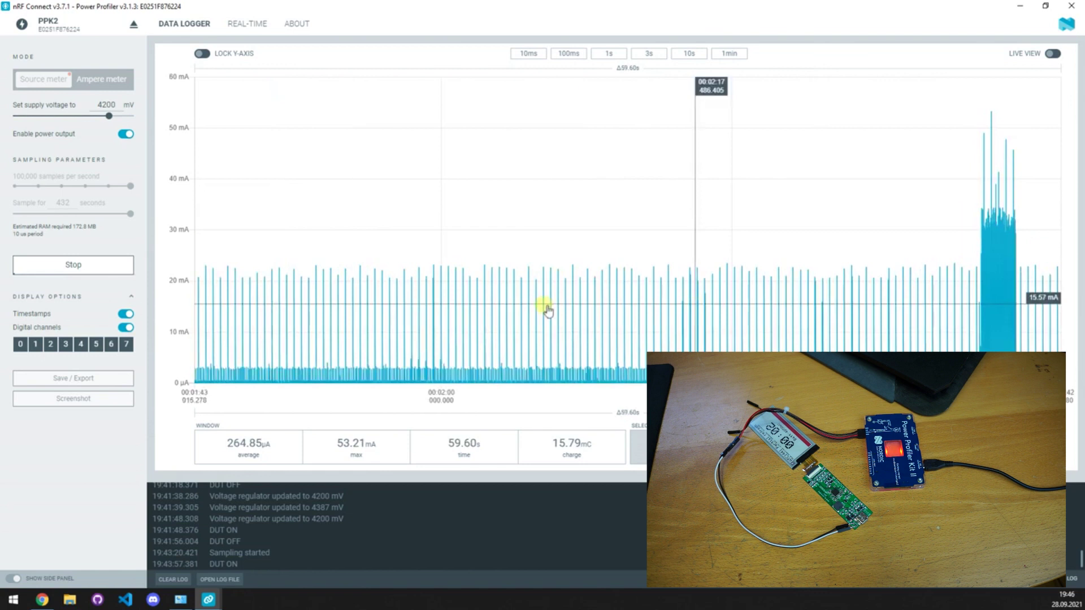